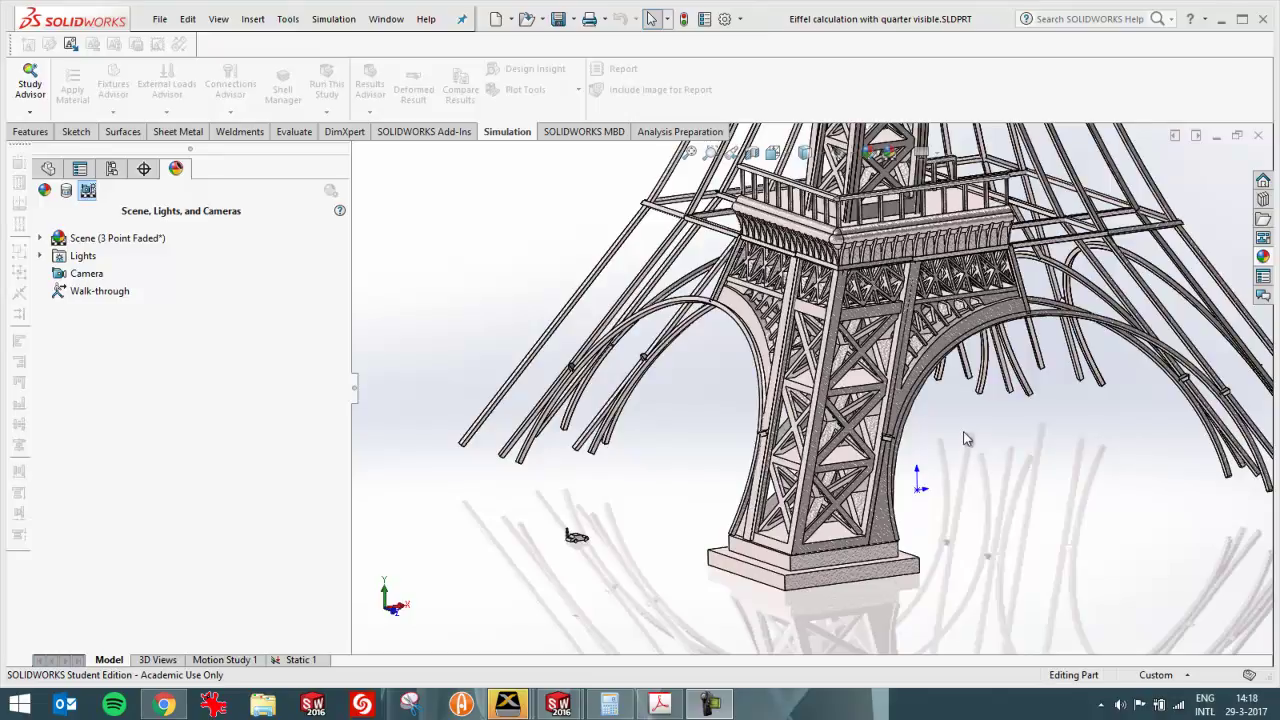
Zoom and orbit the tower model to a front-facing view.
scroll(982, 435, "up", 3)
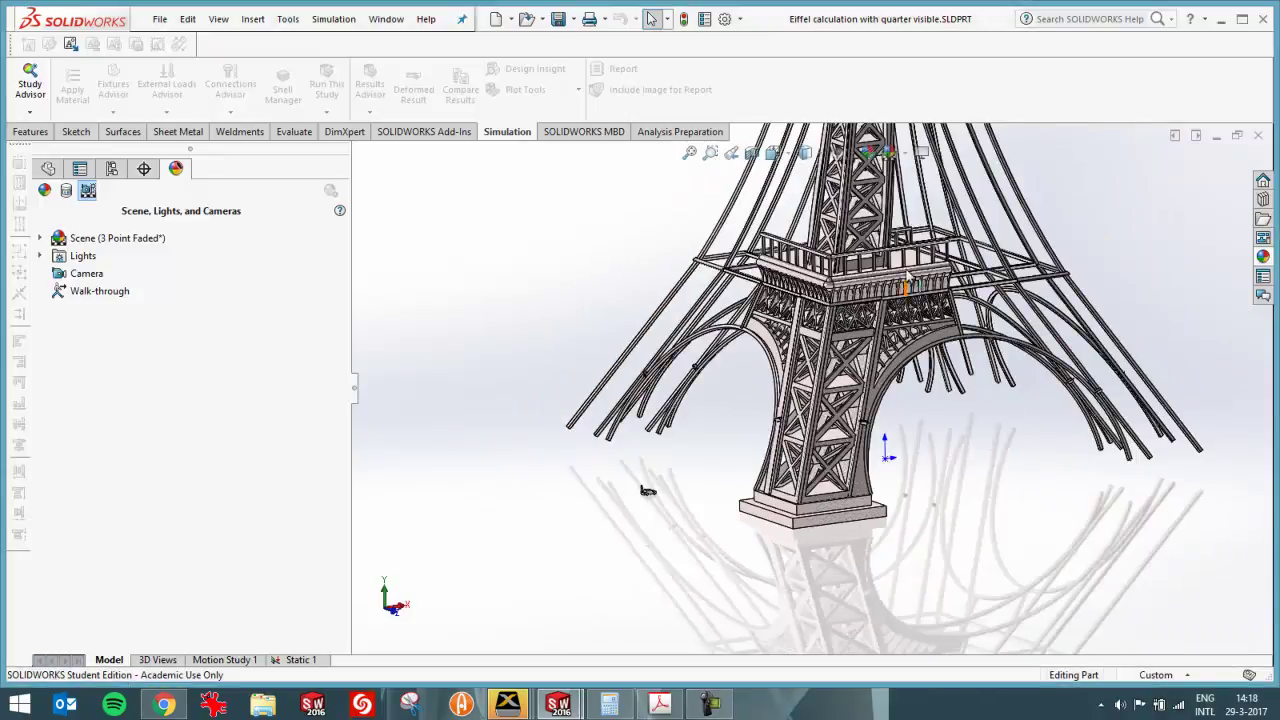
scroll(982, 435, "up", 2)
scroll(918, 270, "up", 3)
scroll(900, 275, "down", 3)
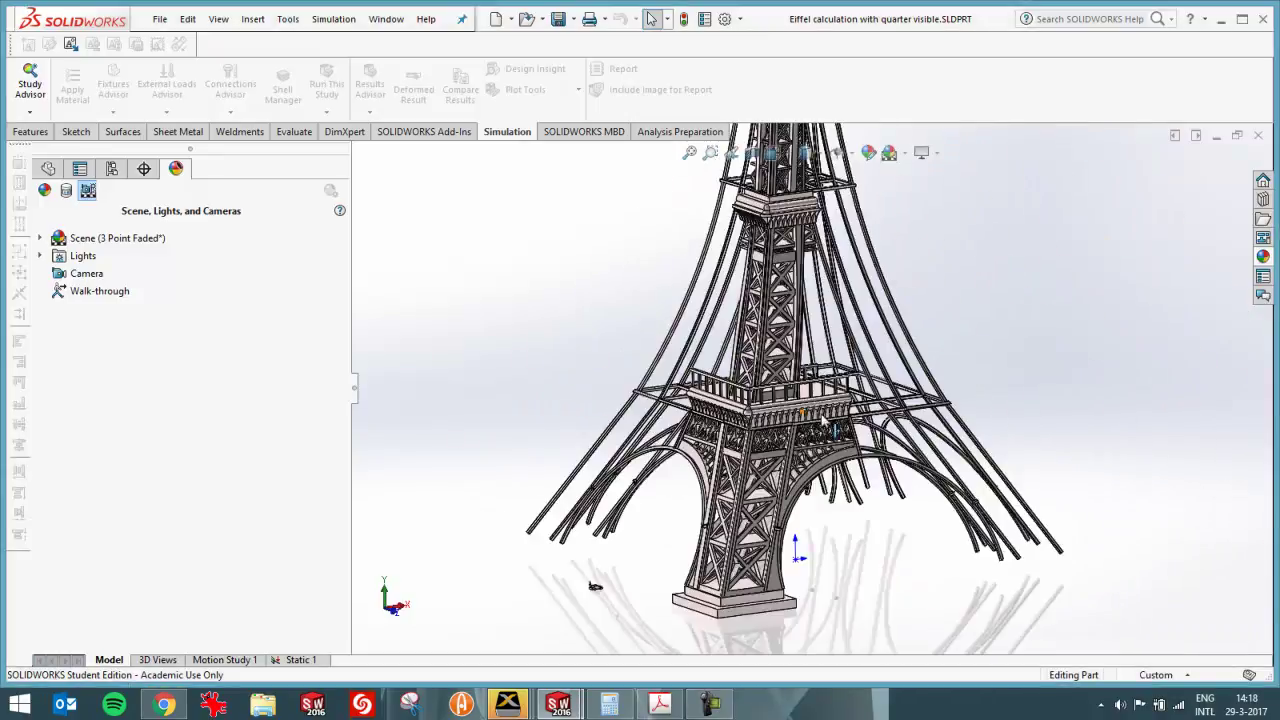
scroll(900, 490, "down", 2)
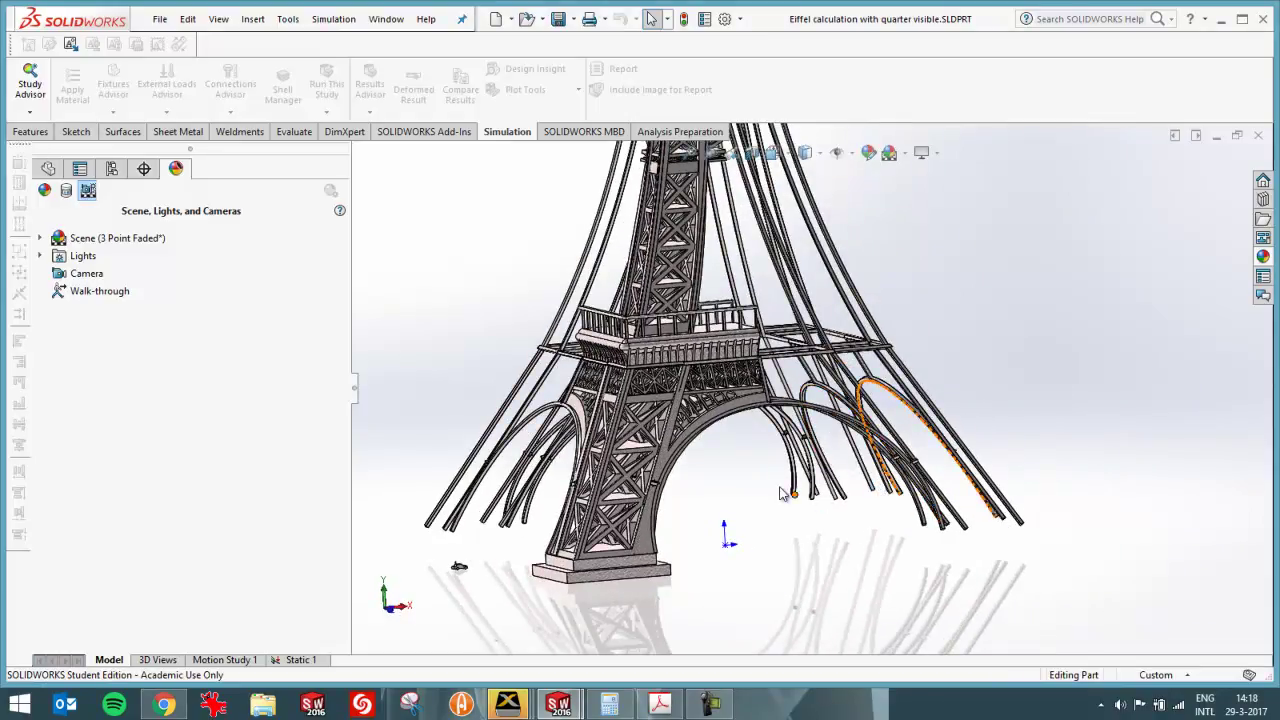
middle_click_drag(715, 517, 723, 523)
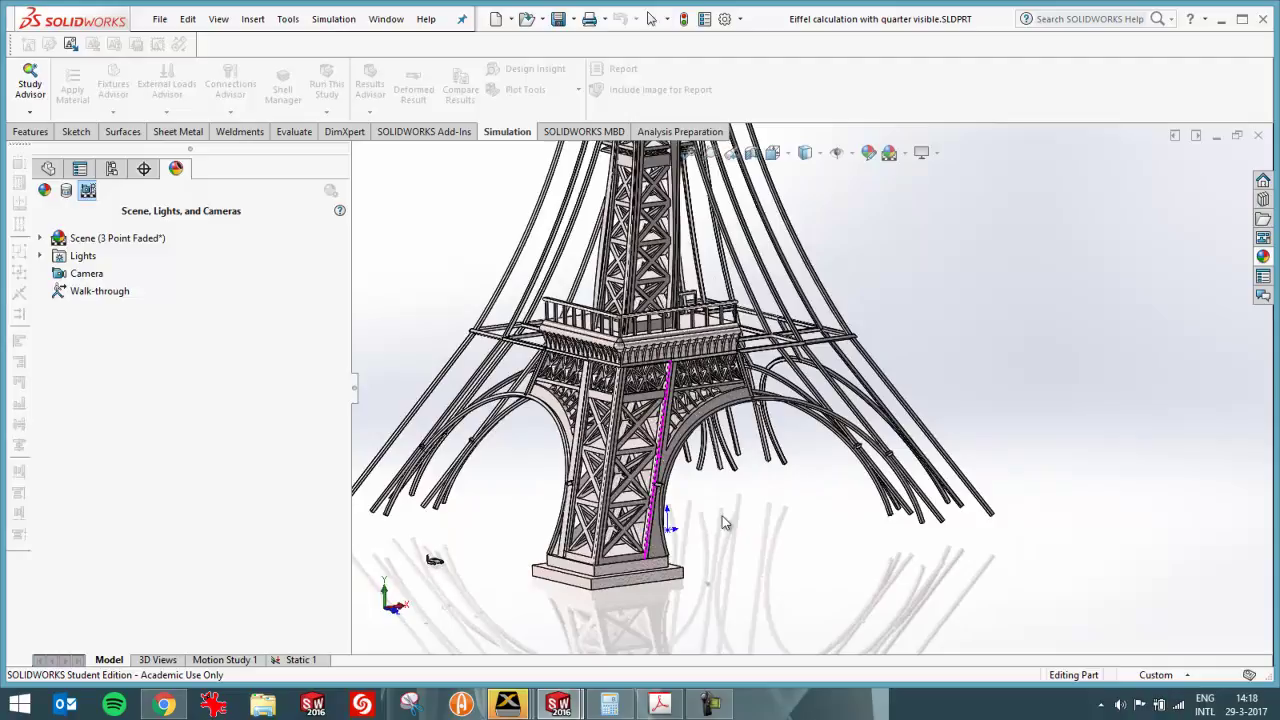
scroll(666, 517, "down", 5)
scroll(566, 512, "down", 2)
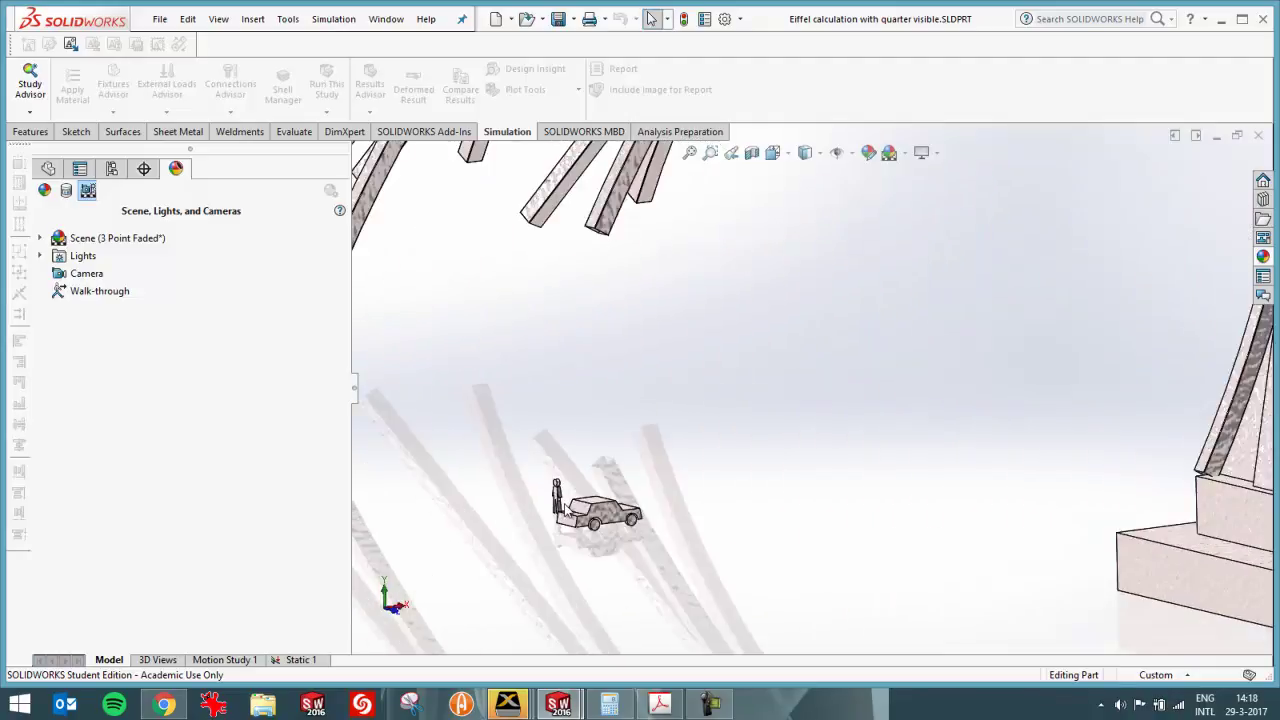
scroll(635, 481, "down", 4)
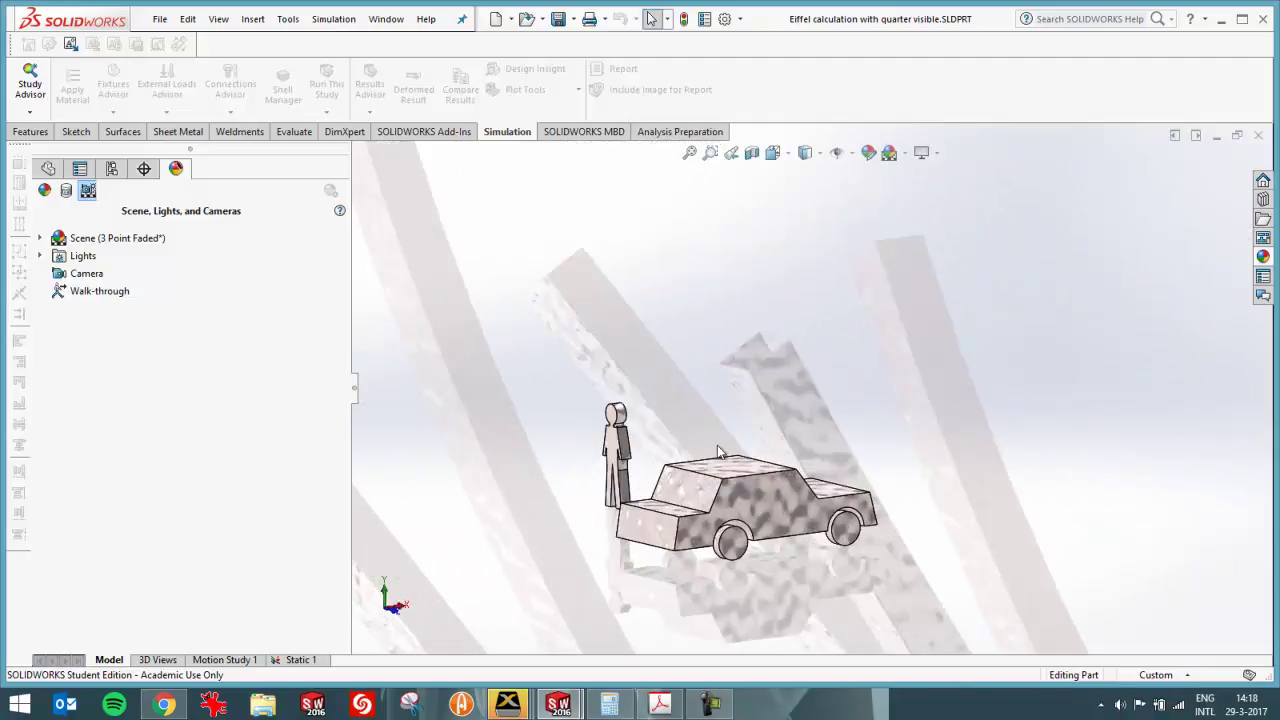
scroll(718, 452, "up", 6)
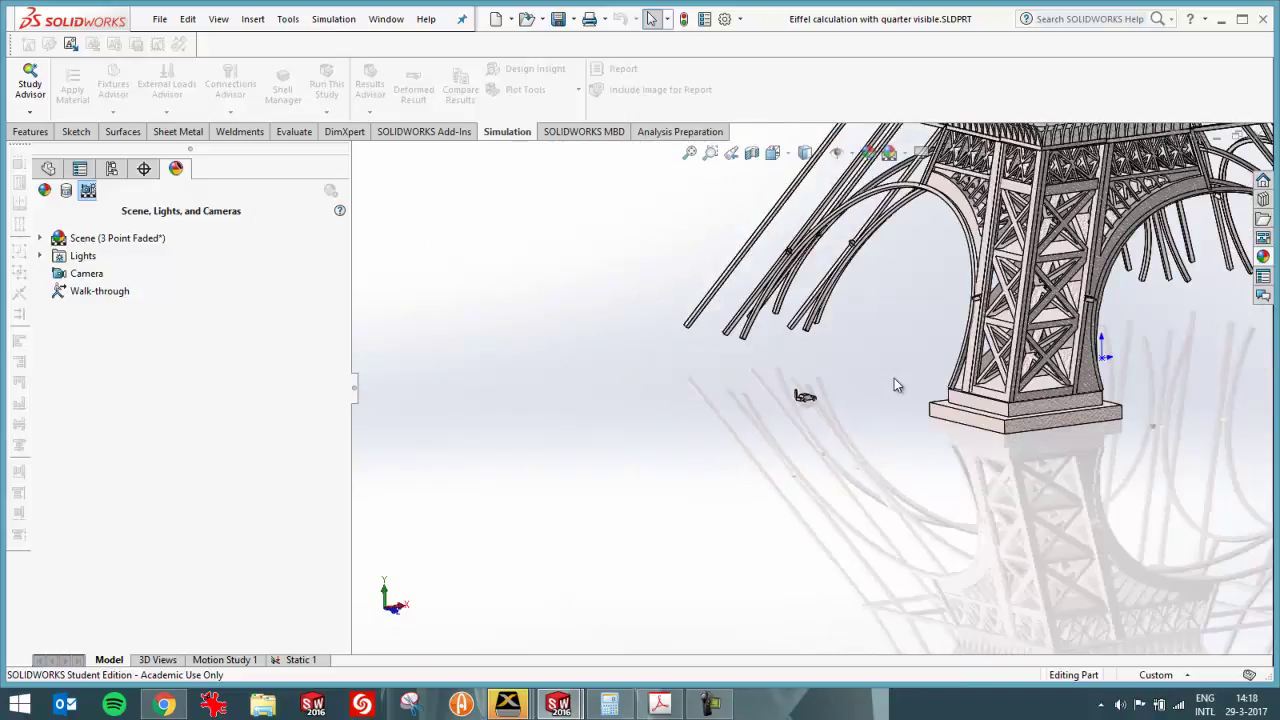
scroll(945, 366, "up", 3)
scroll(948, 334, "down", 2)
scroll(755, 445, "down", 2)
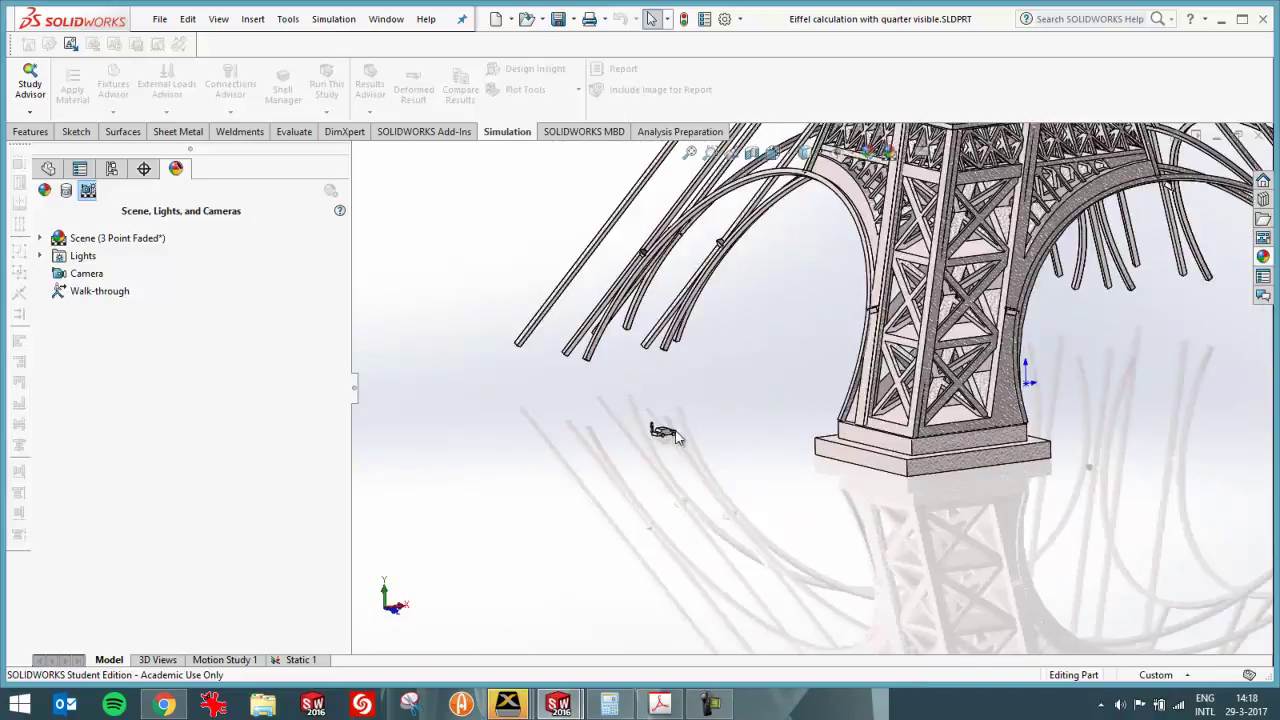
scroll(1062, 287, "up", 2)
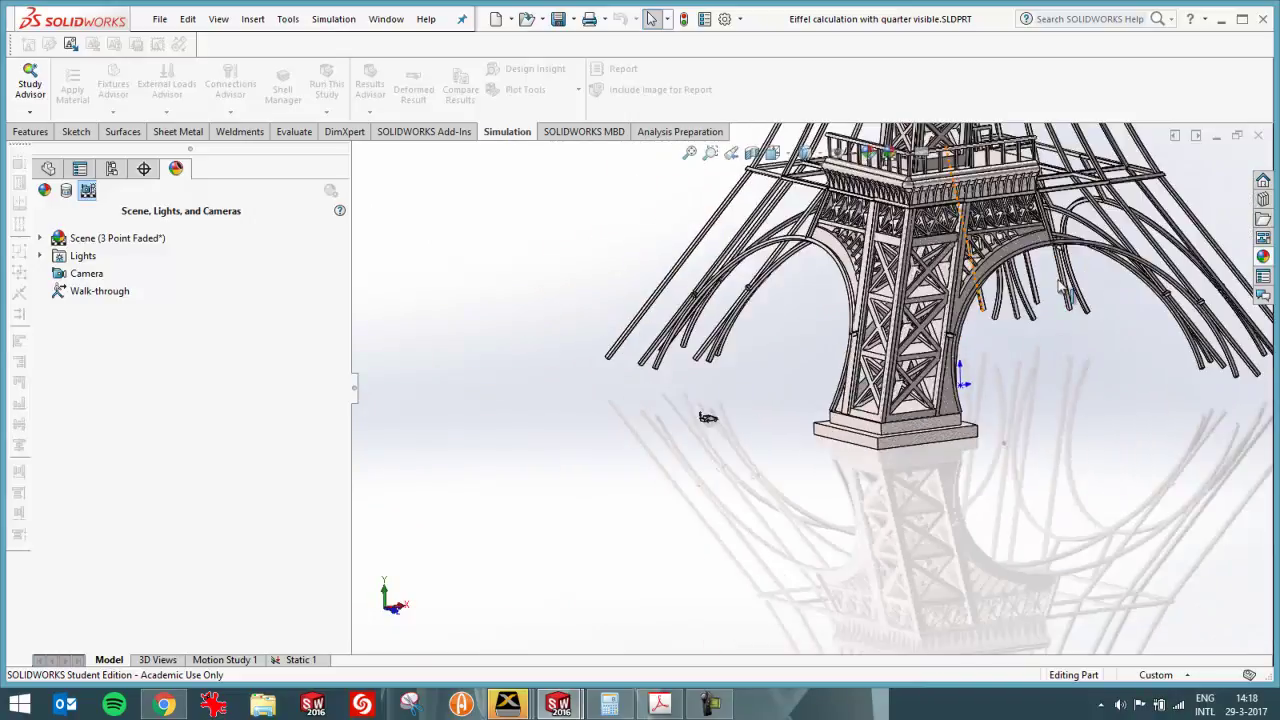
scroll(1062, 287, "down", 2)
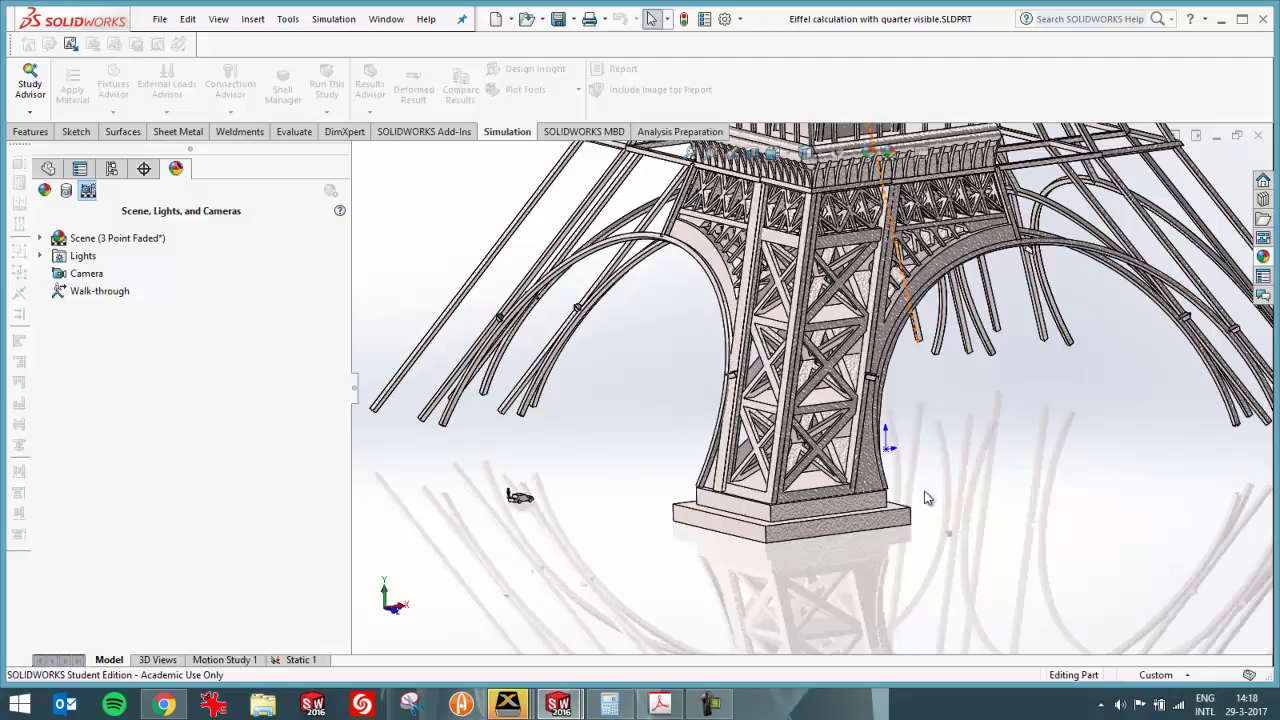
Browse the '21 educational experiments with FEM' book and the GrabCAD Eiffel tower pages.
left_click(660, 704)
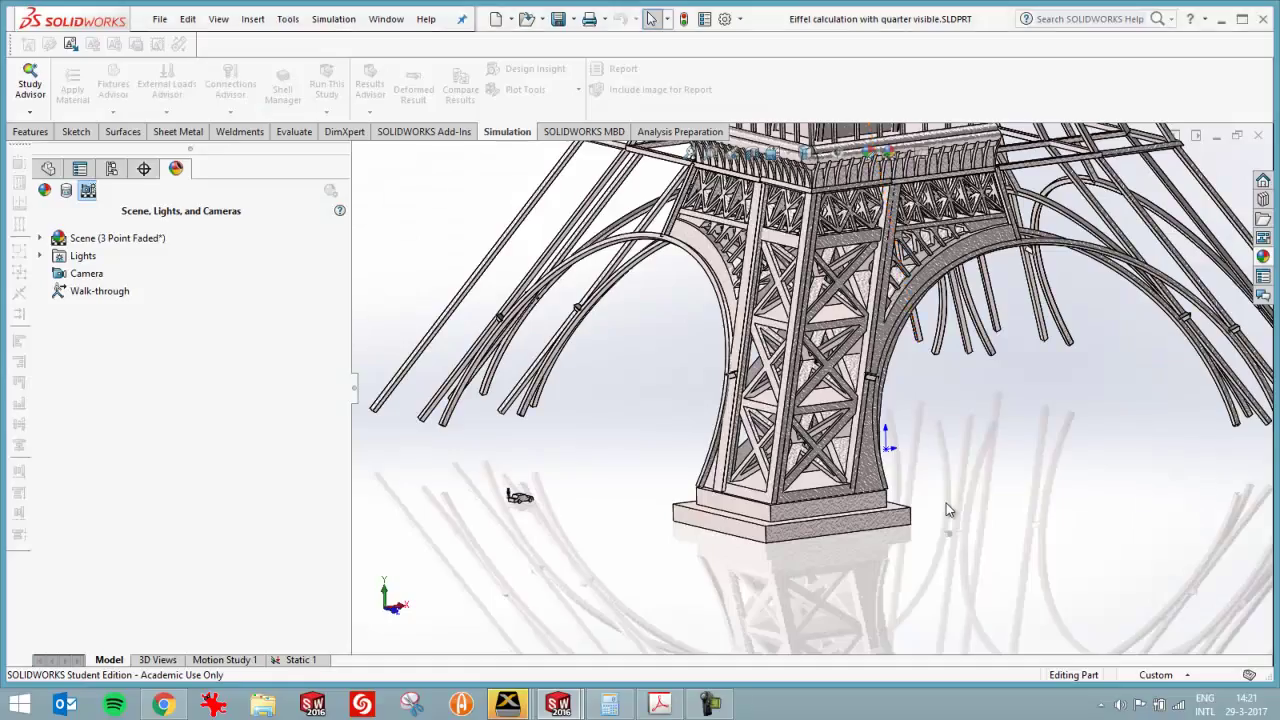
scroll(946, 503, "up", 2)
scroll(946, 490, "up", 3)
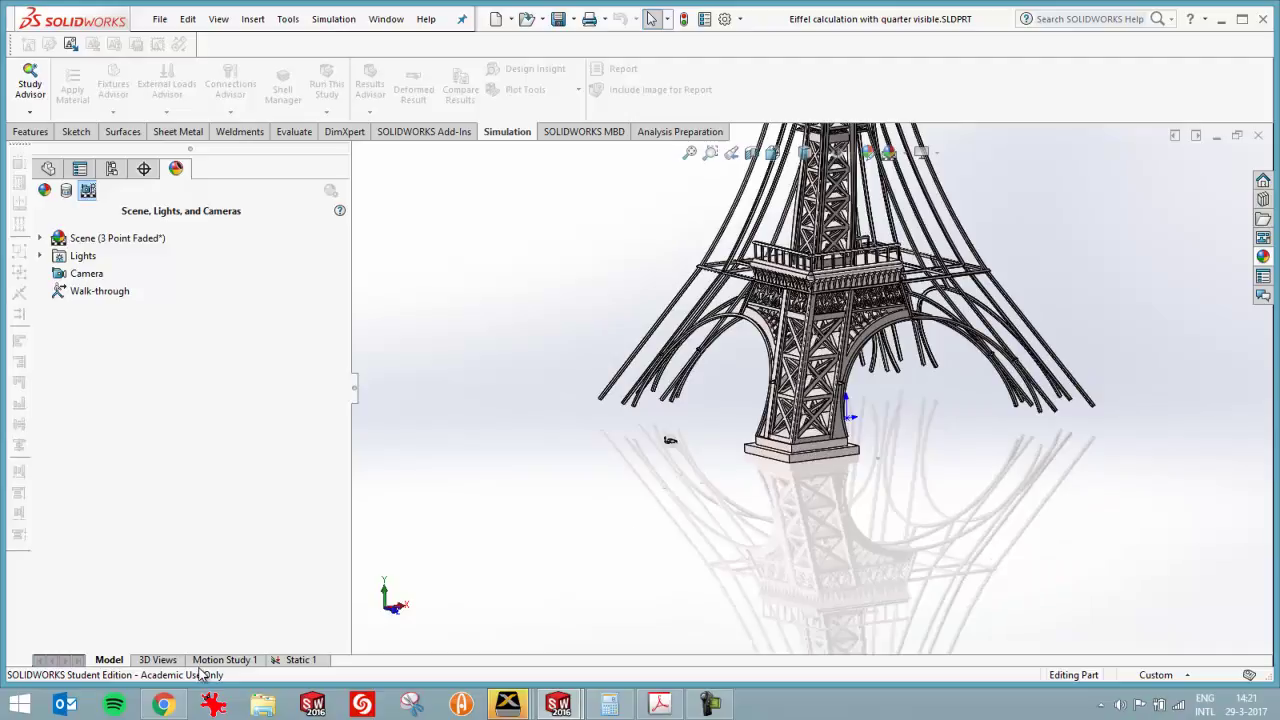
left_click(163, 706)
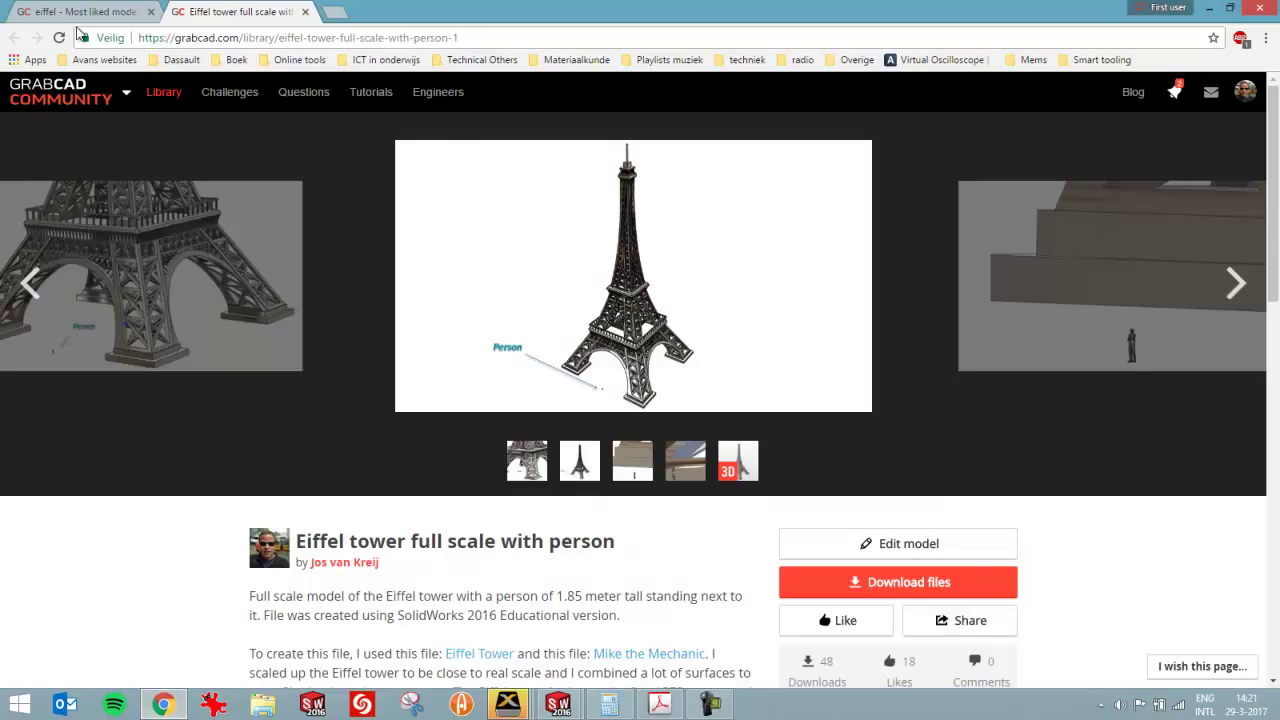
left_click(80, 11)
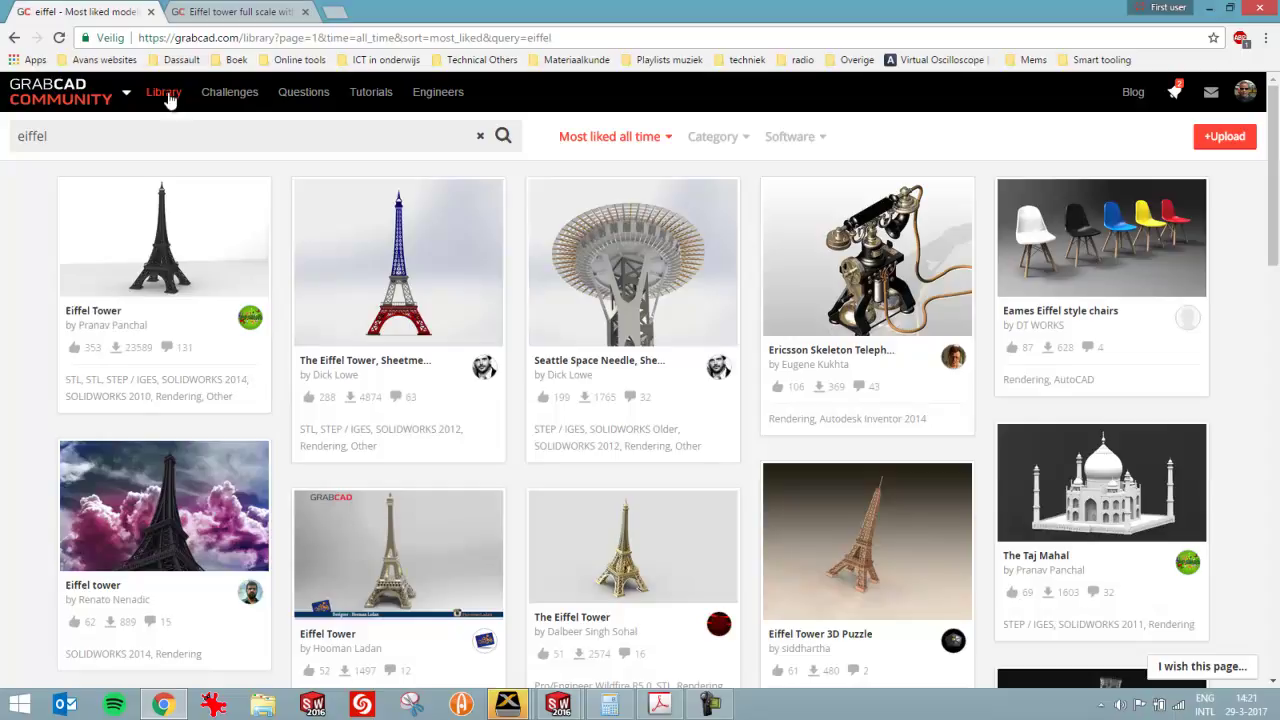
left_click(234, 38)
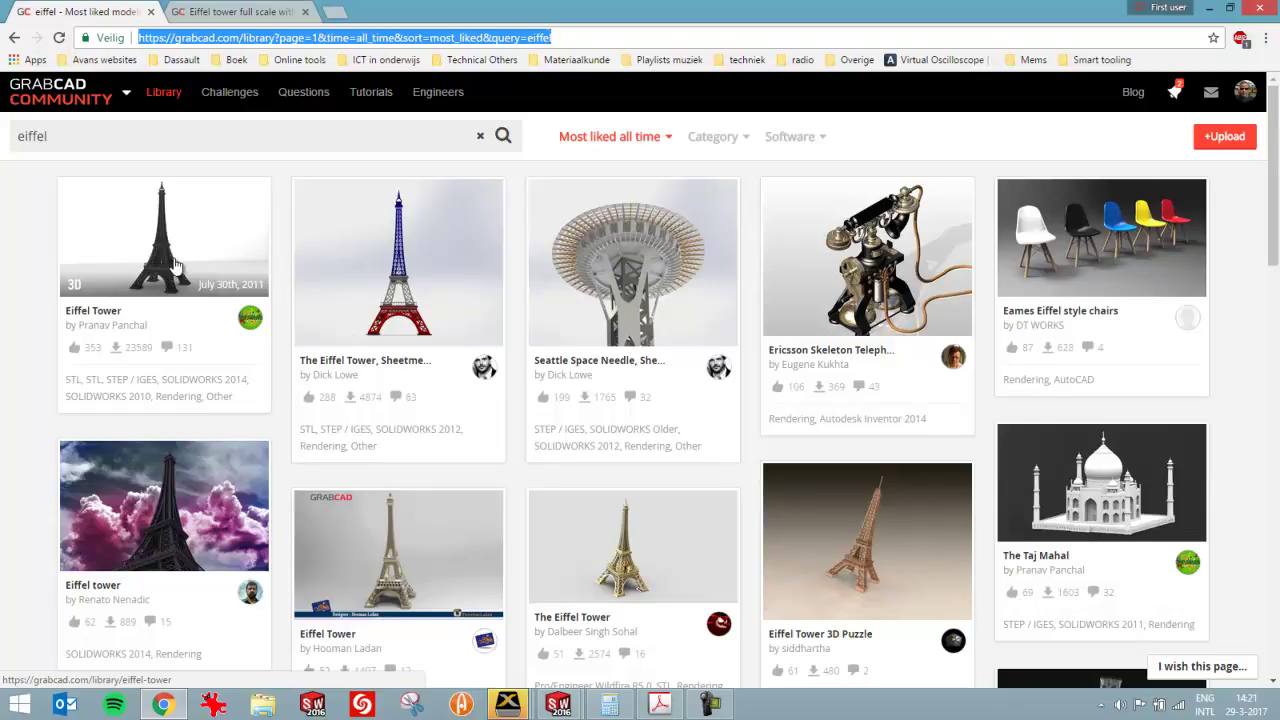
left_click(242, 15)
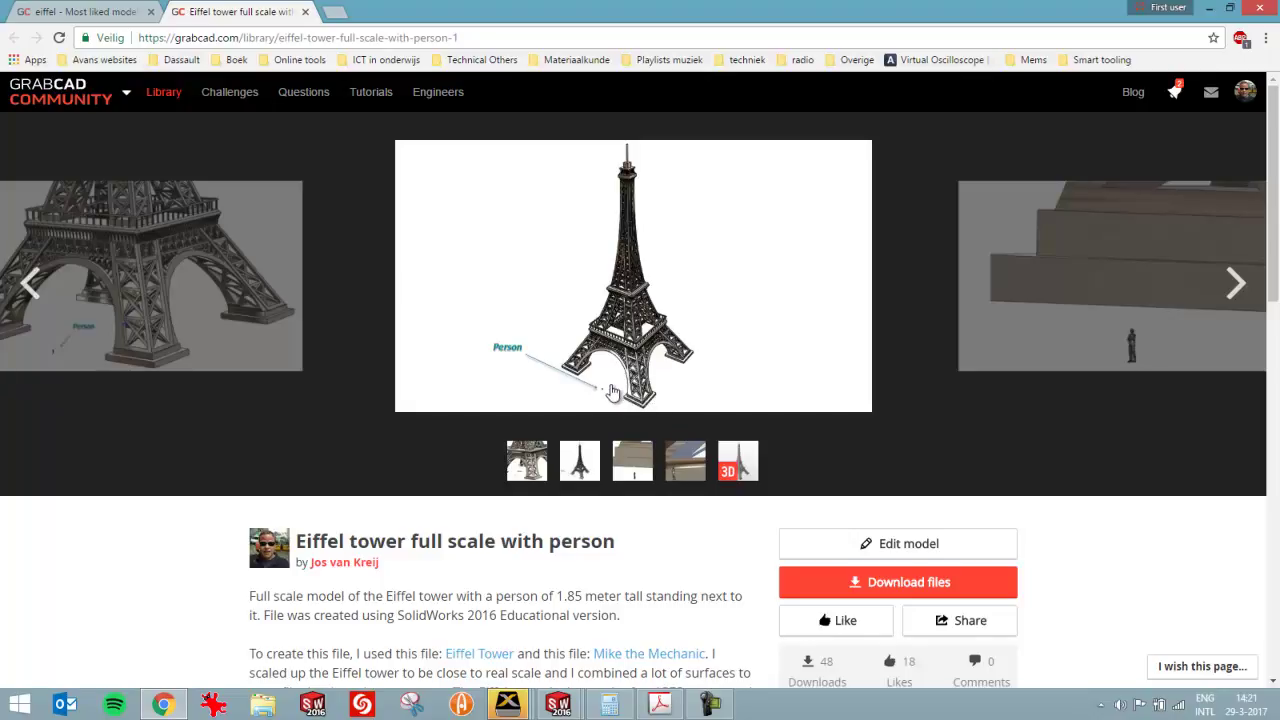
Leave the browser and switch SOLIDWORKS to the Eiffel calculation.SLDPRT part.
left_click(1209, 12)
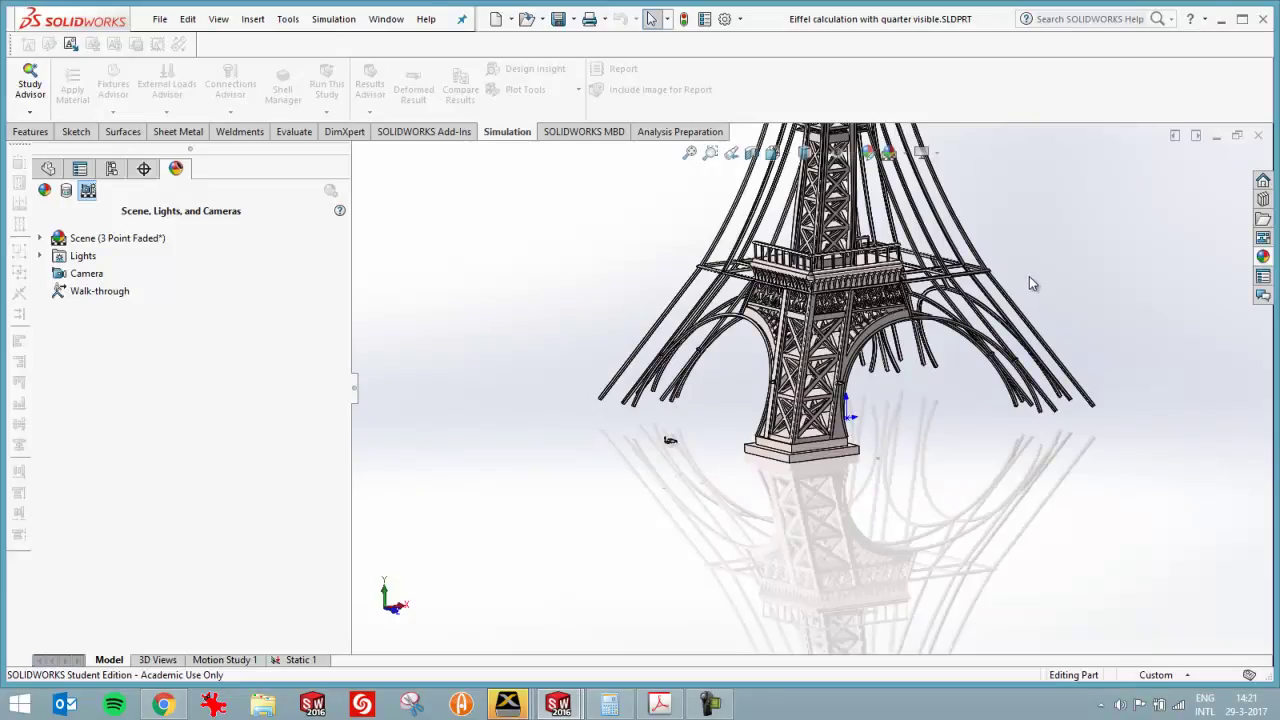
left_click(386, 19)
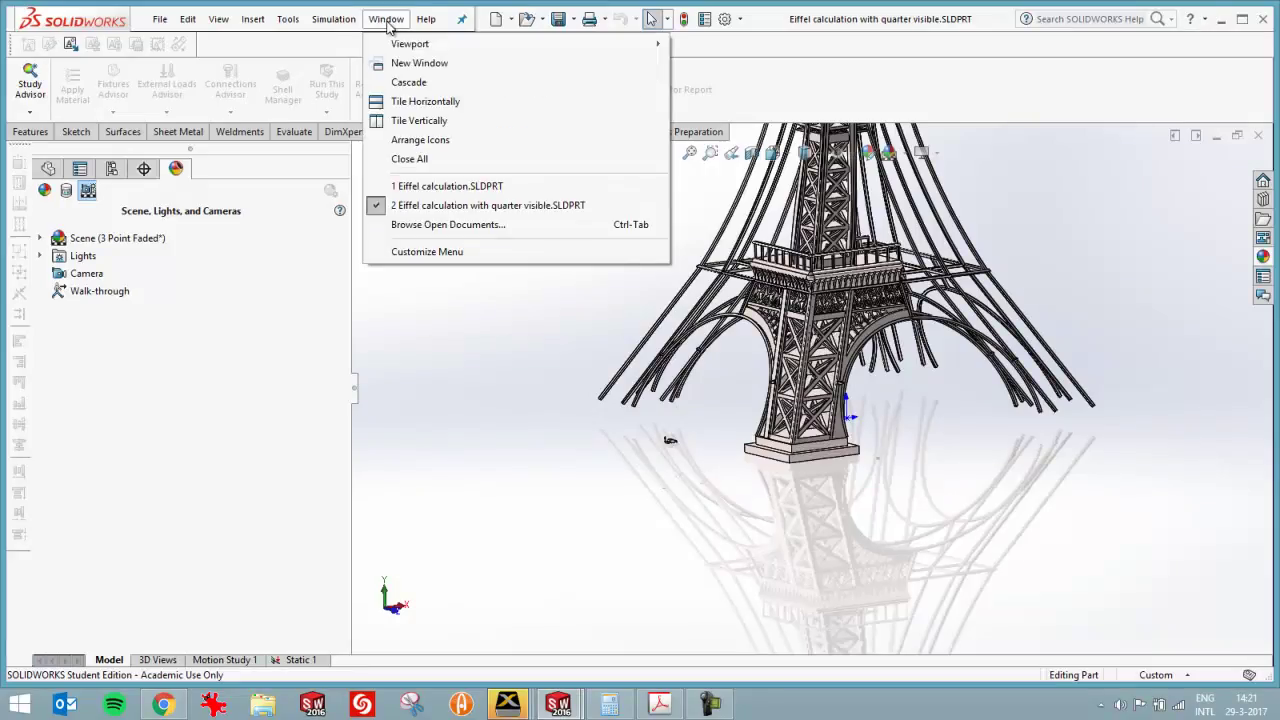
left_click(452, 205)
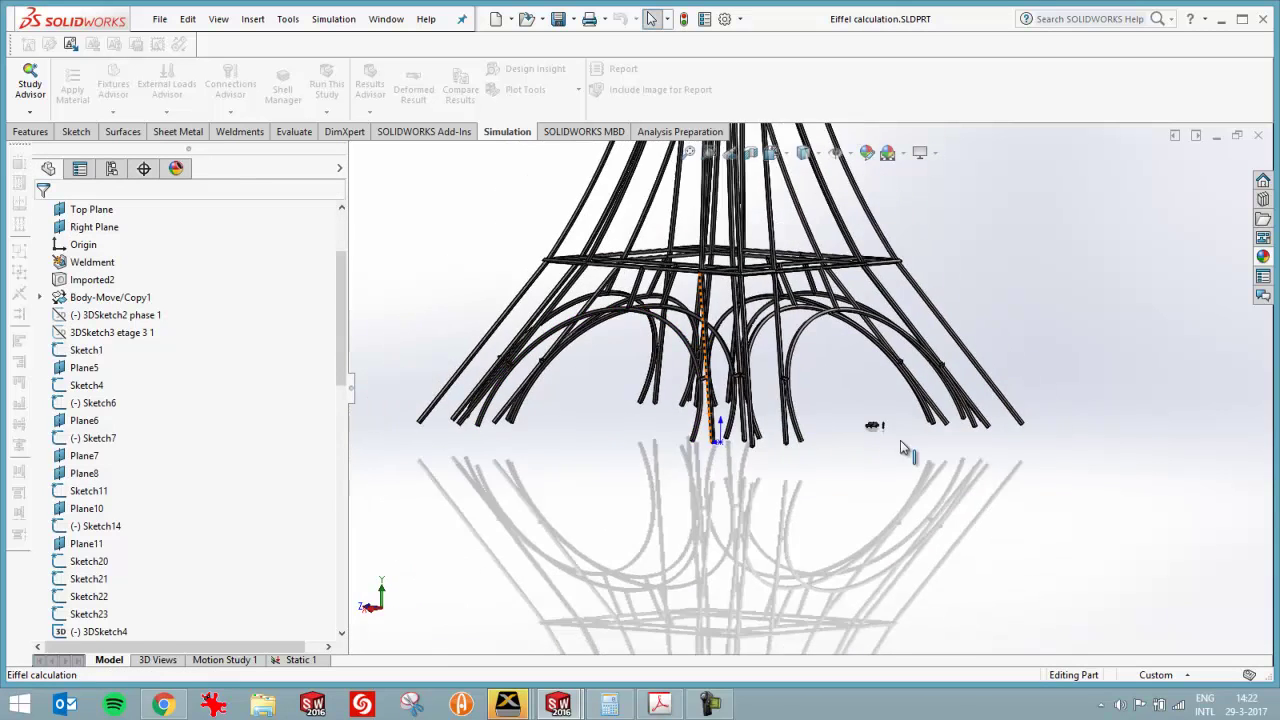
Orbit to look under the arches and bring up the Static 1 study.
scroll(900, 445, "down", 3)
scroll(848, 437, "down", 2)
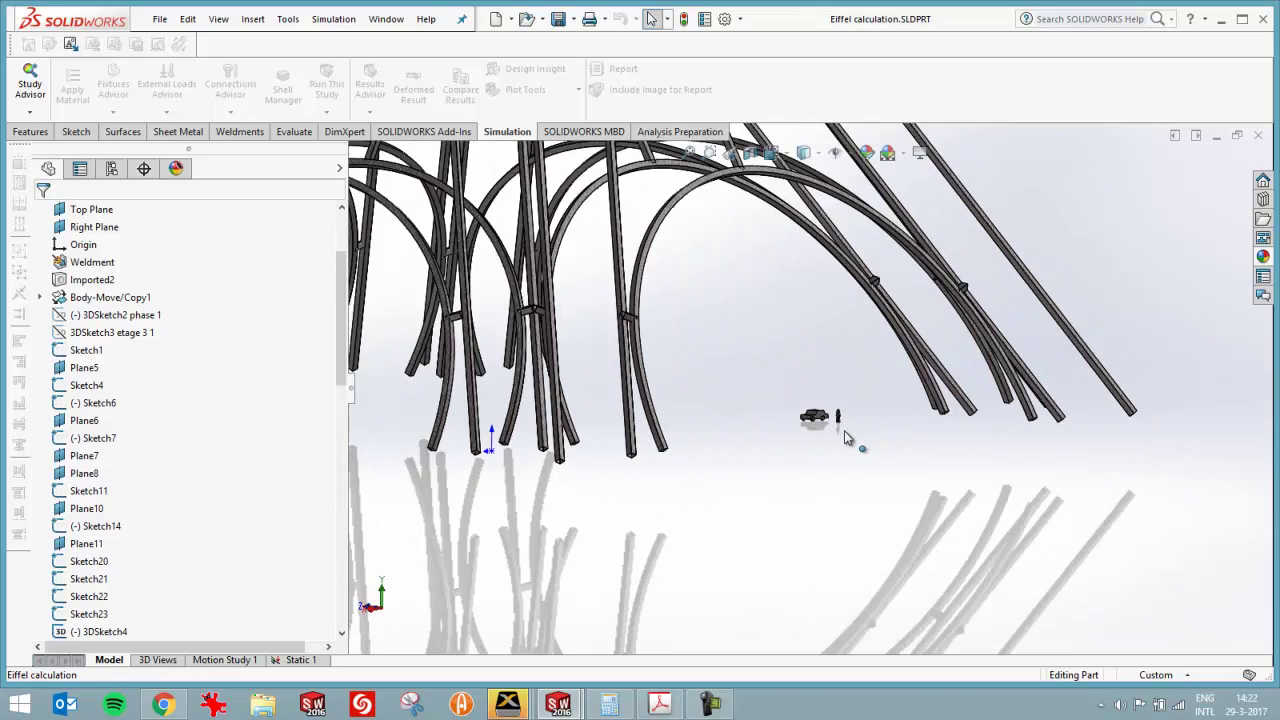
scroll(840, 430, "up", 4)
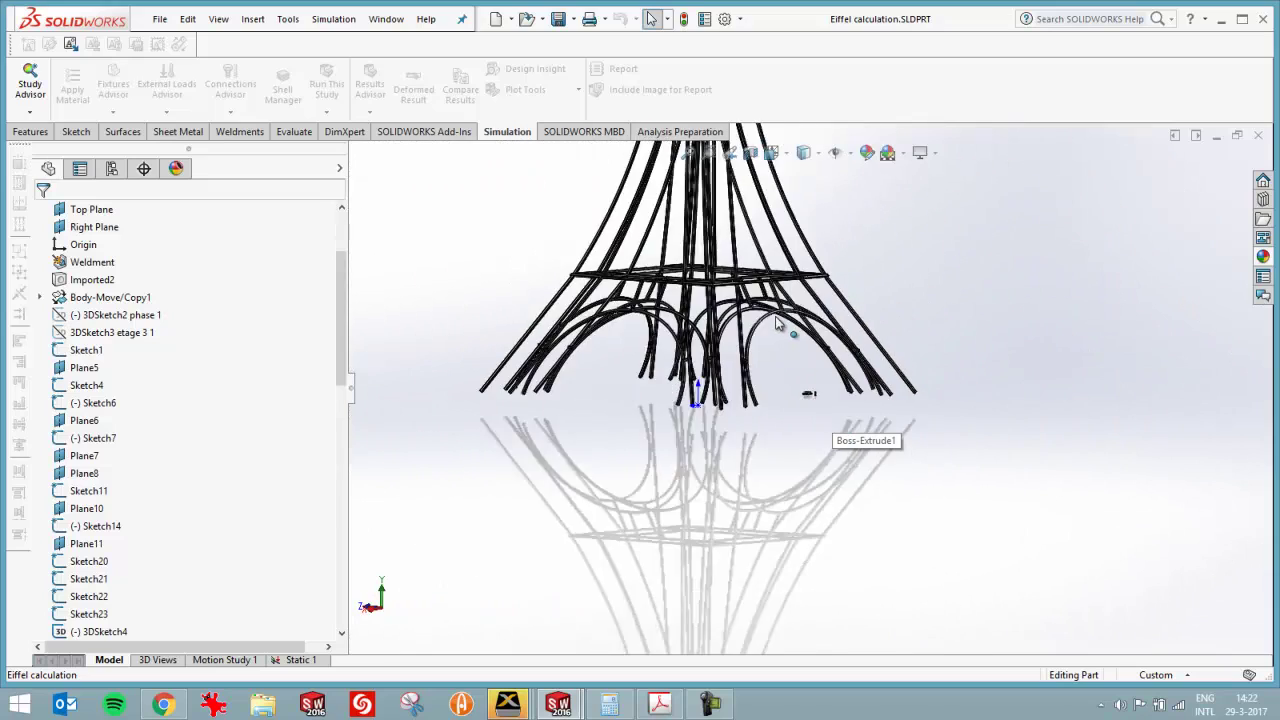
scroll(770, 300, "down", 2)
scroll(762, 345, "down", 2)
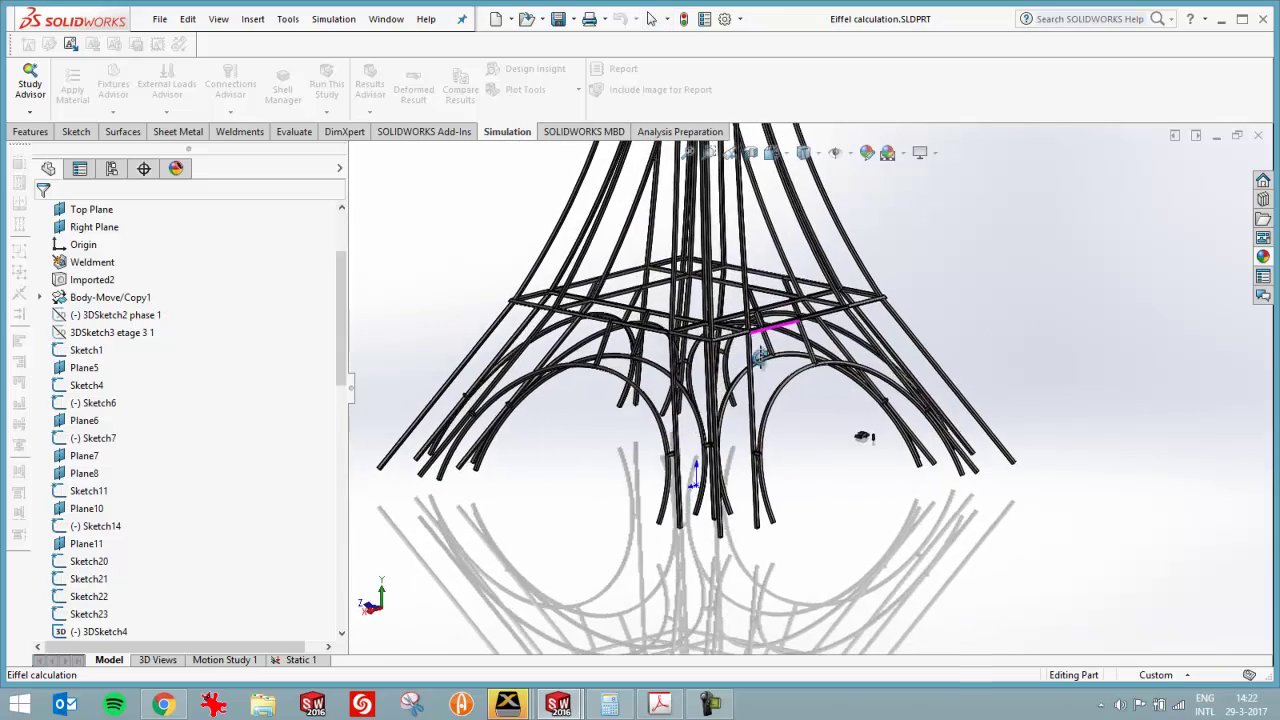
middle_click_drag(760, 355, 740, 420)
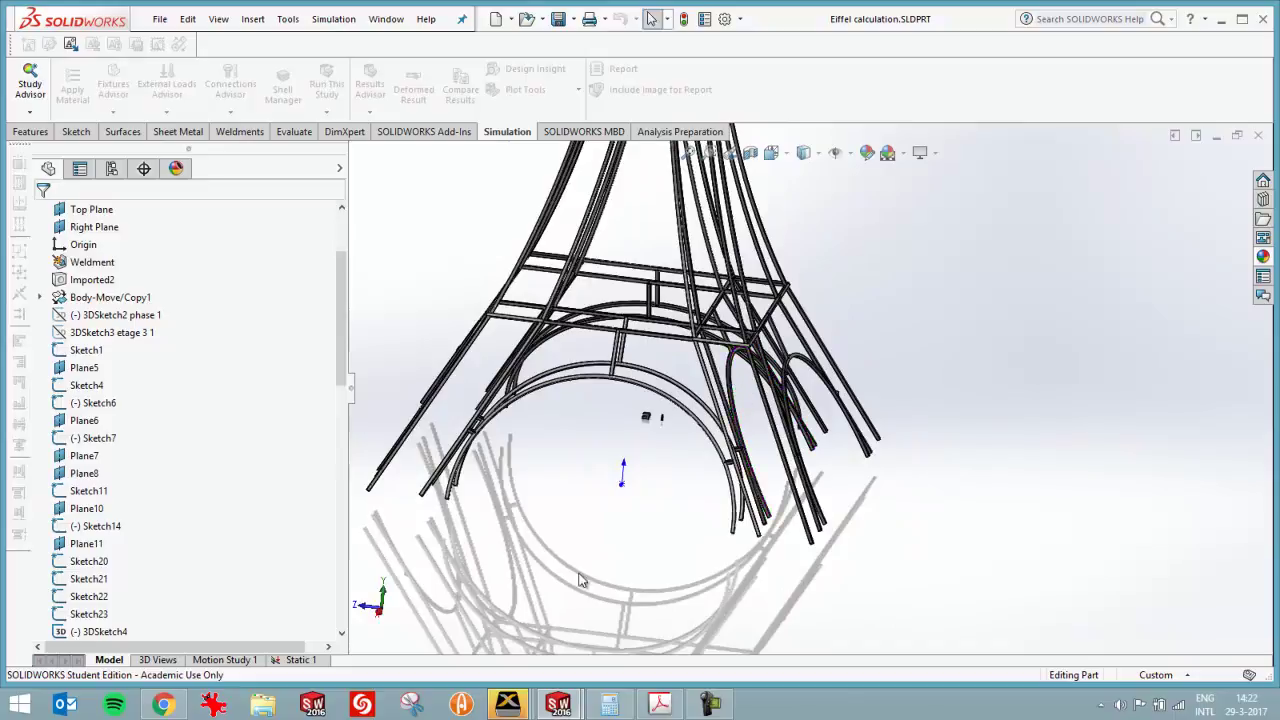
left_click(318, 660)
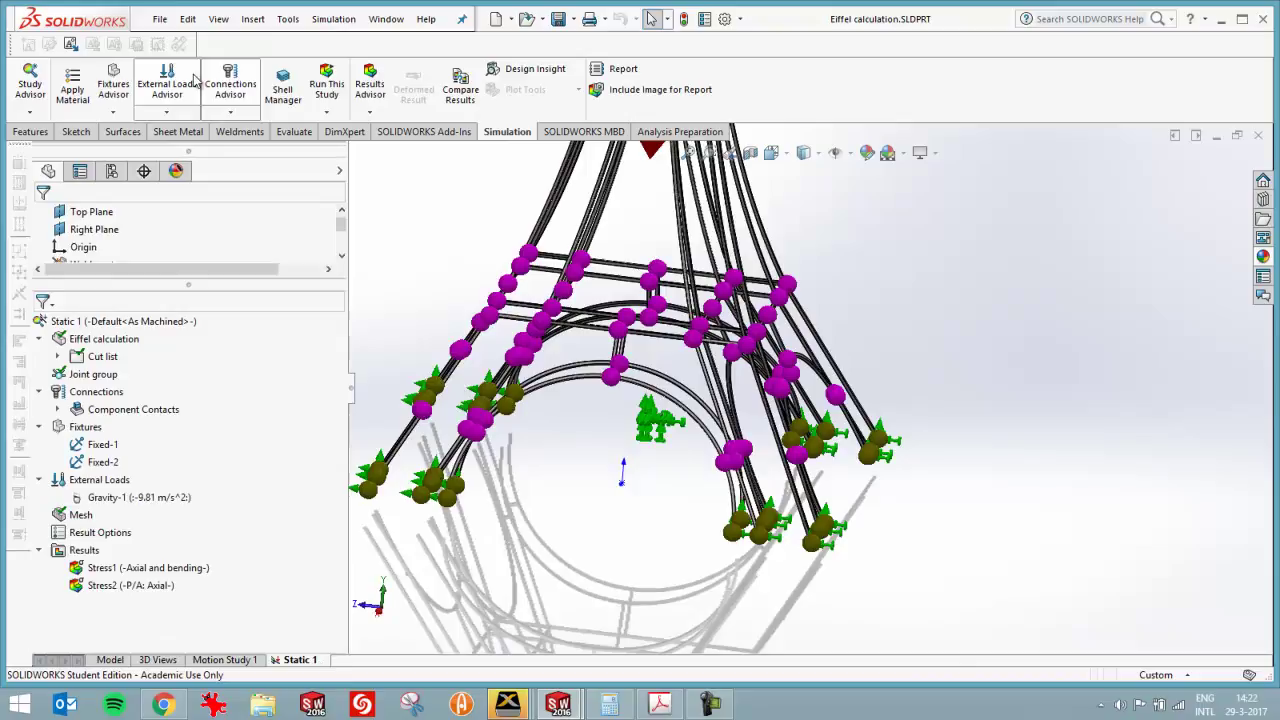
Hide the Simulation fixture and load symbols through View > Hide/Show.
left_click(218, 19)
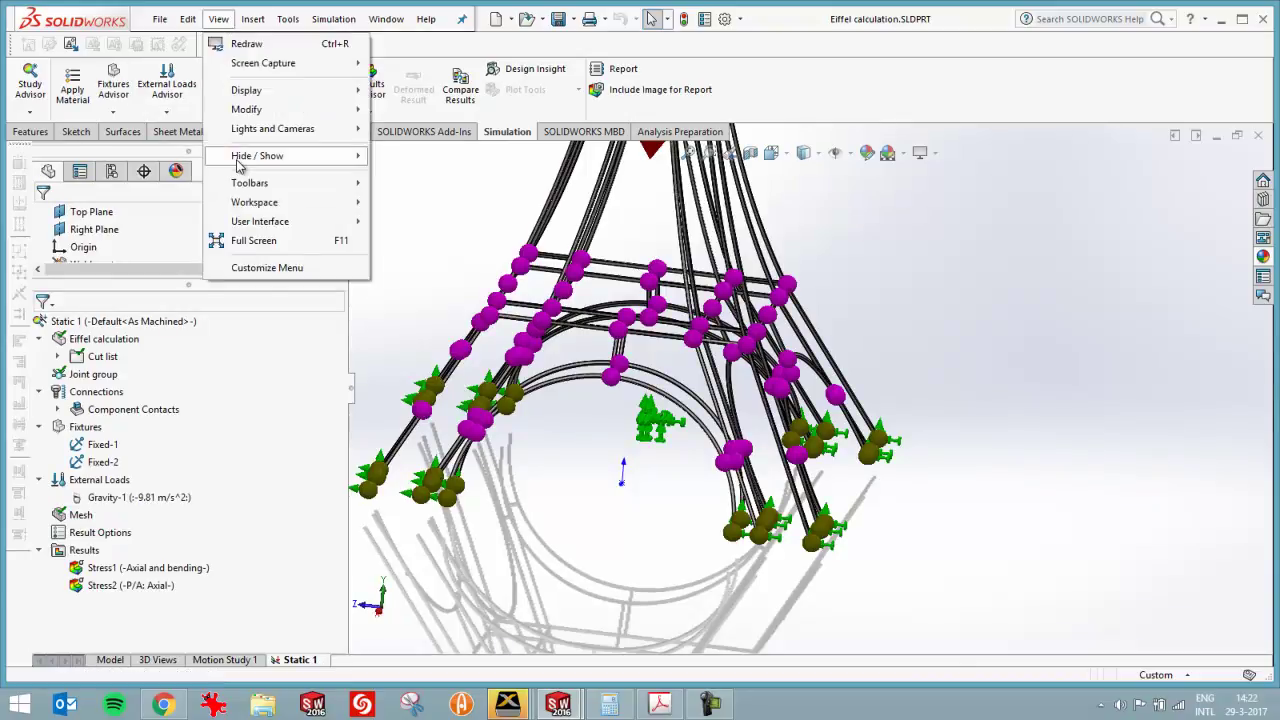
mouse_move(238, 165)
left_click(80, 614)
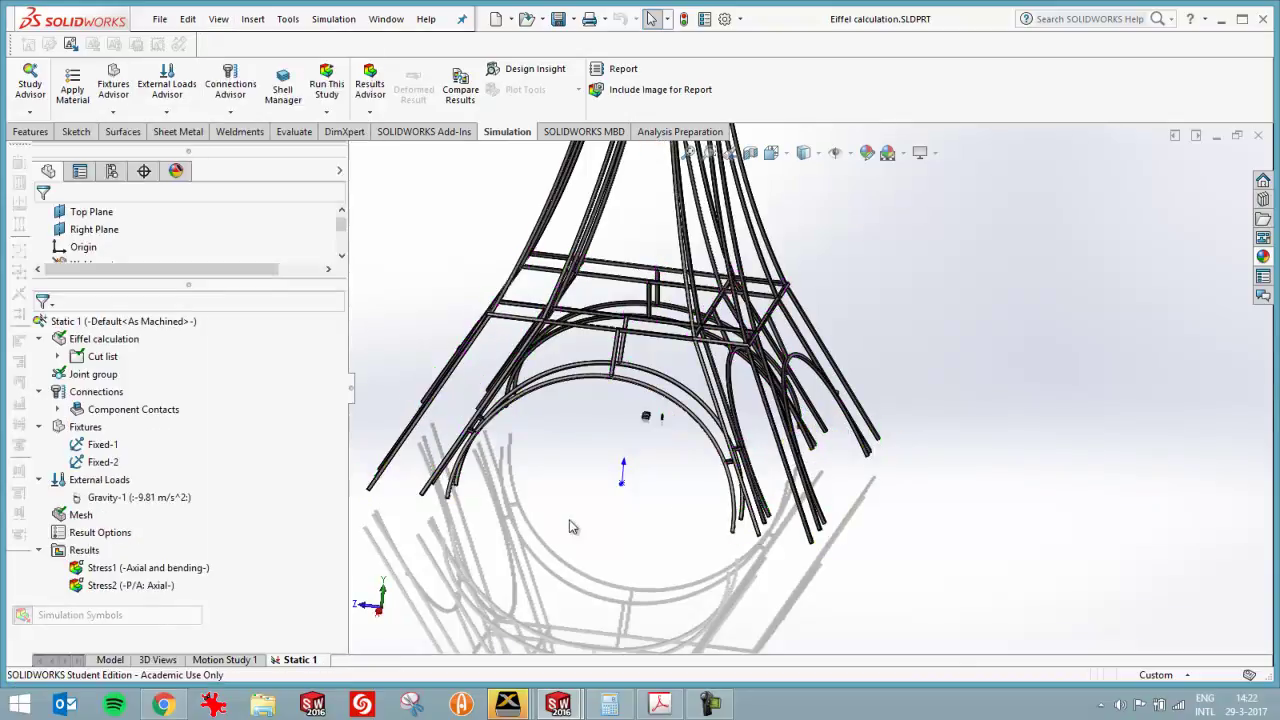
Orbit the bare beam frame through side-on and front-on views of the arch.
middle_click_drag(677, 514, 671, 503)
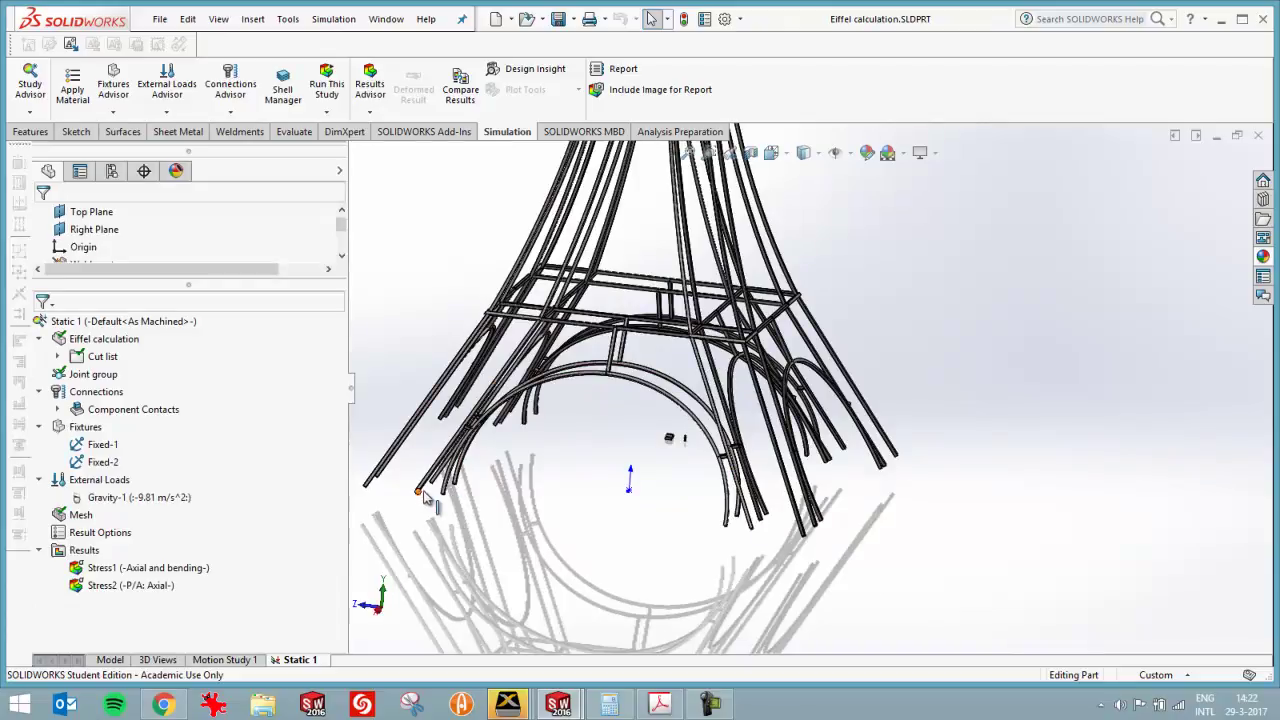
middle_click_drag(510, 497, 445, 498)
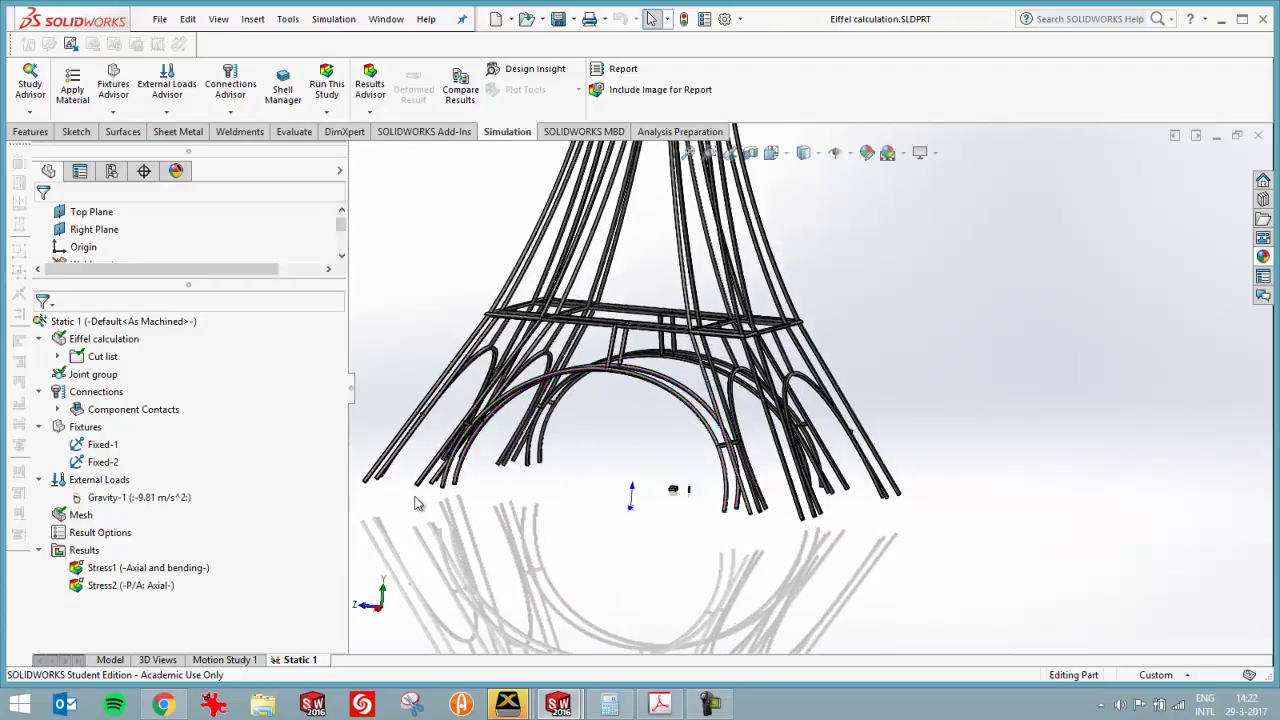
middle_click_drag(535, 510, 566, 505)
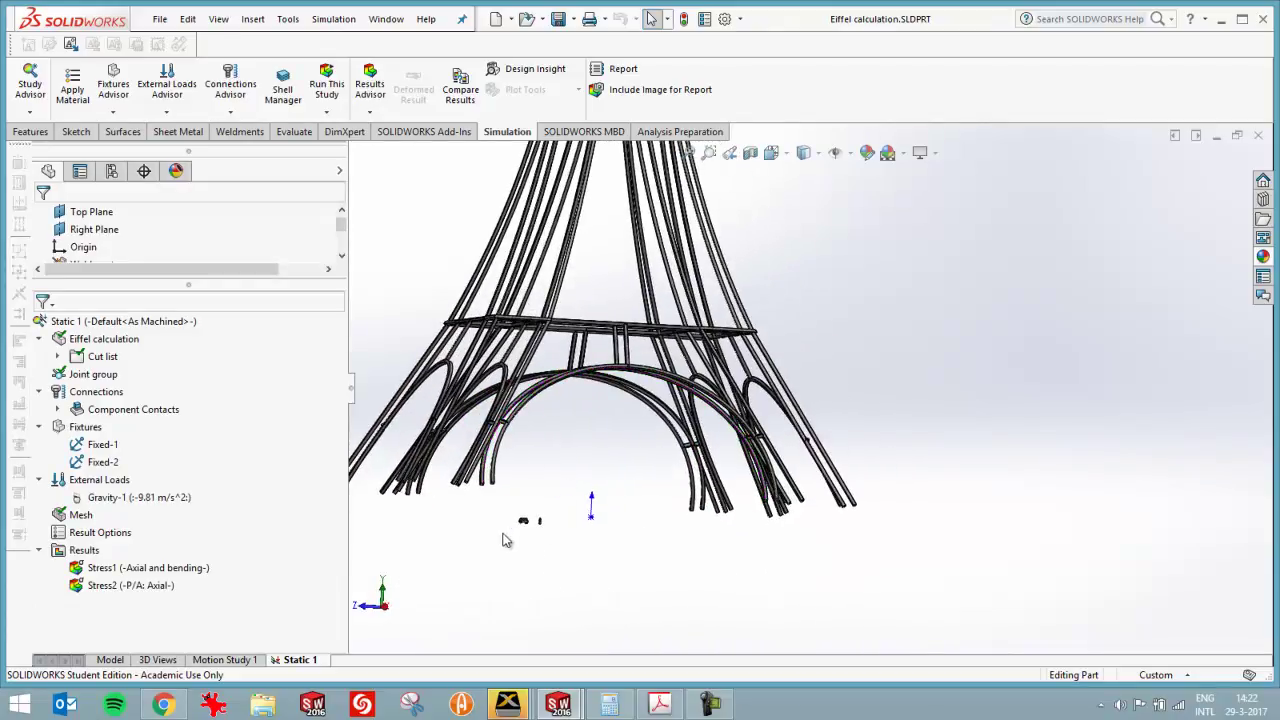
scroll(568, 507, "up", 2)
scroll(575, 403, "down", 2)
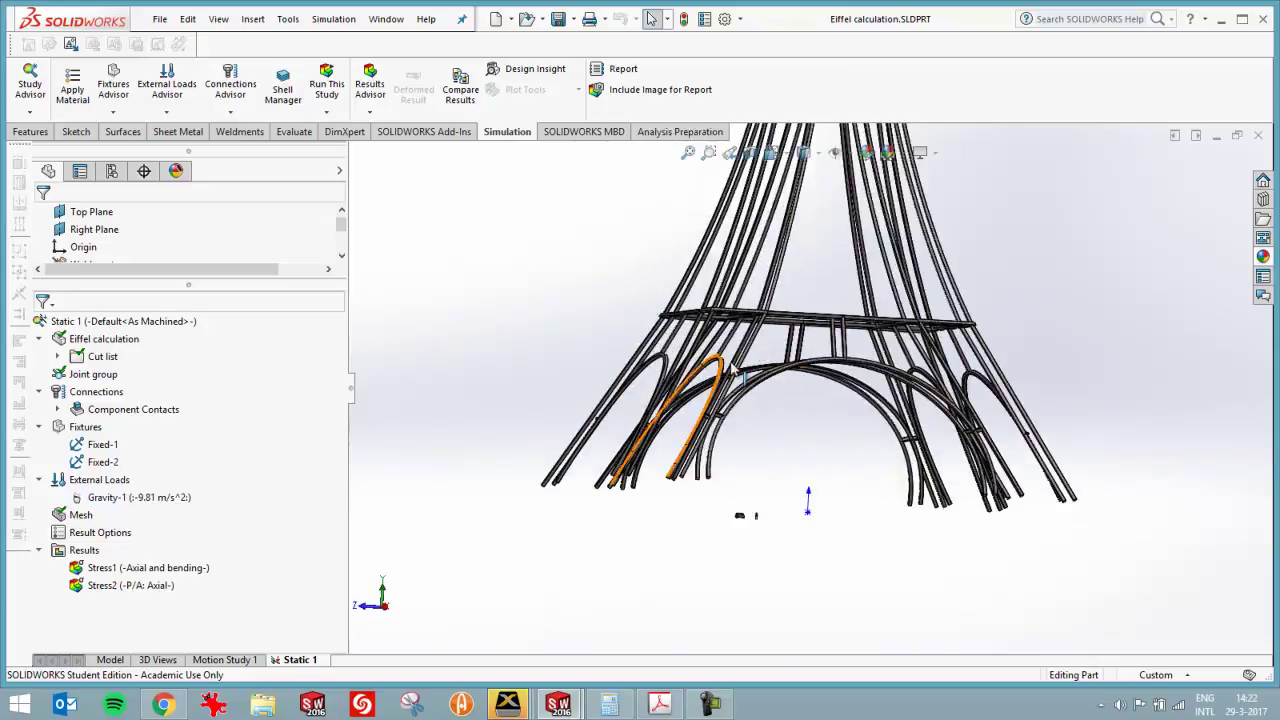
middle_click_drag(763, 443, 757, 491)
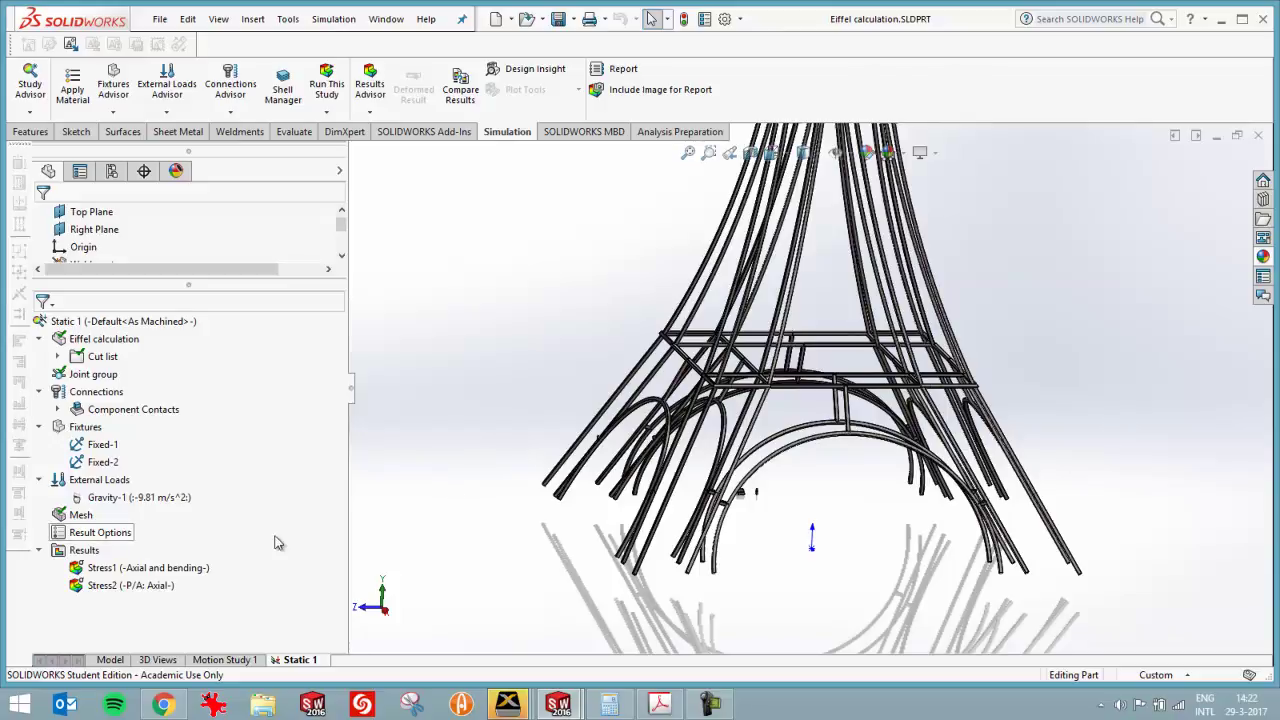
Activate the Stress1 axial and bending plot, scaled ±200 MPa.
double_click(200, 568)
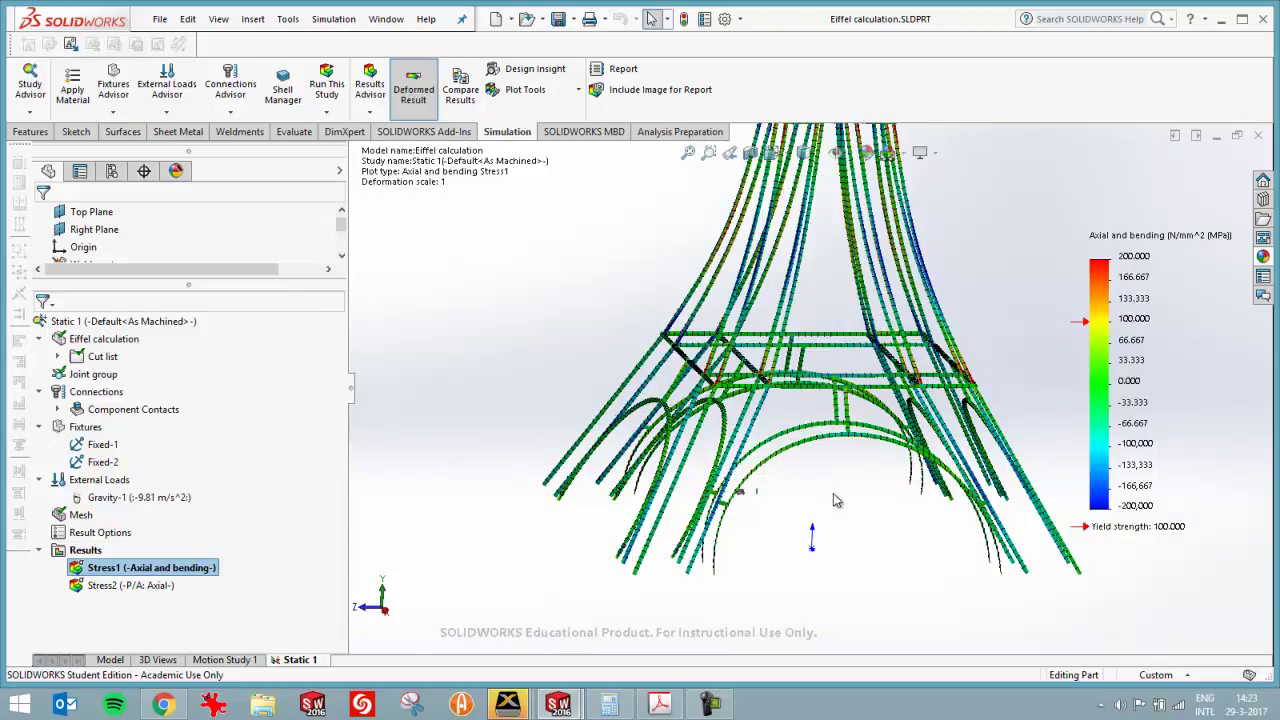
mouse_move(835, 497)
middle_mouse_down()
mouse_move(836, 482)
mouse_move(850, 490)
mouse_move(845, 502)
mouse_move(835, 493)
middle_mouse_up()
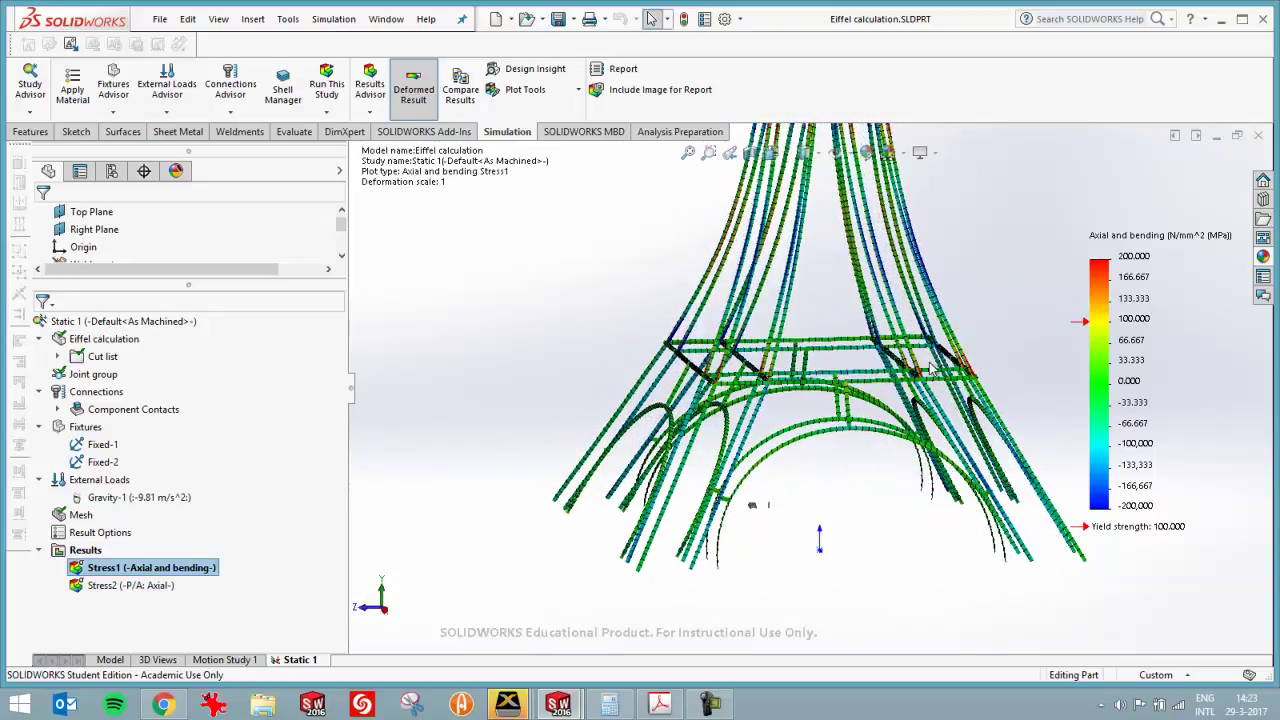
scroll(933, 372, "down", 2)
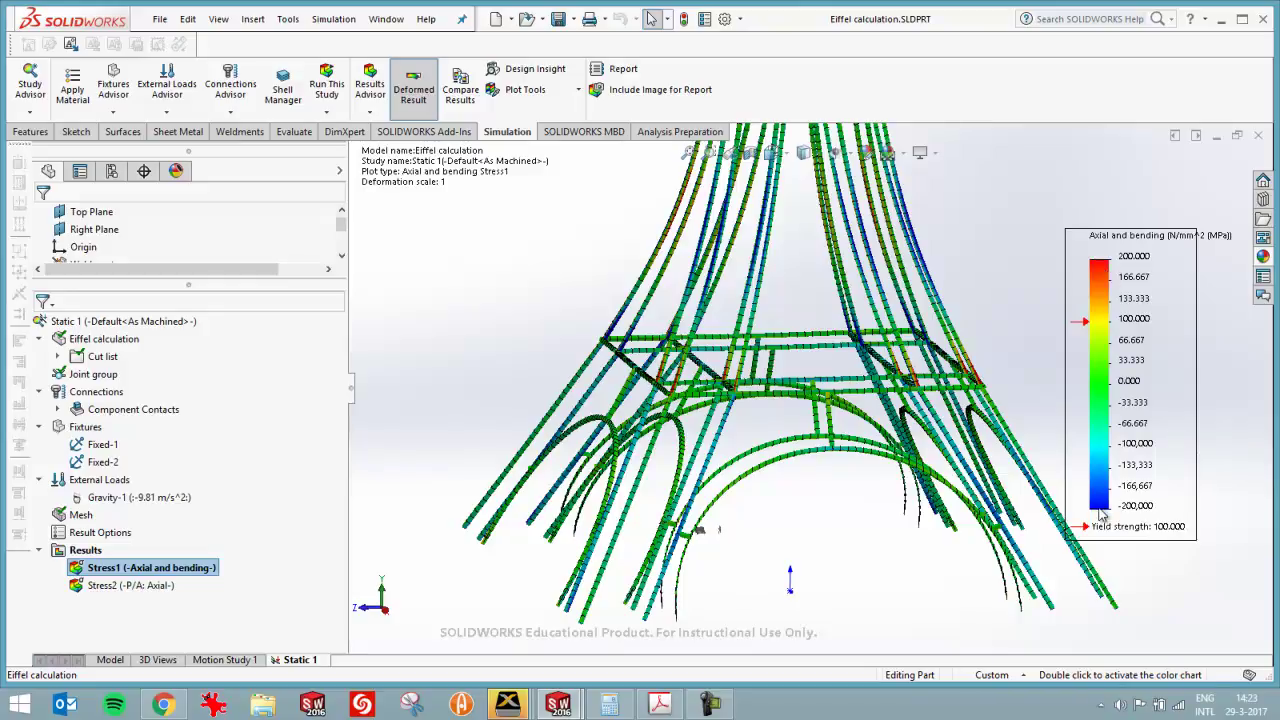
middle_click_drag(1011, 383, 1013, 399)
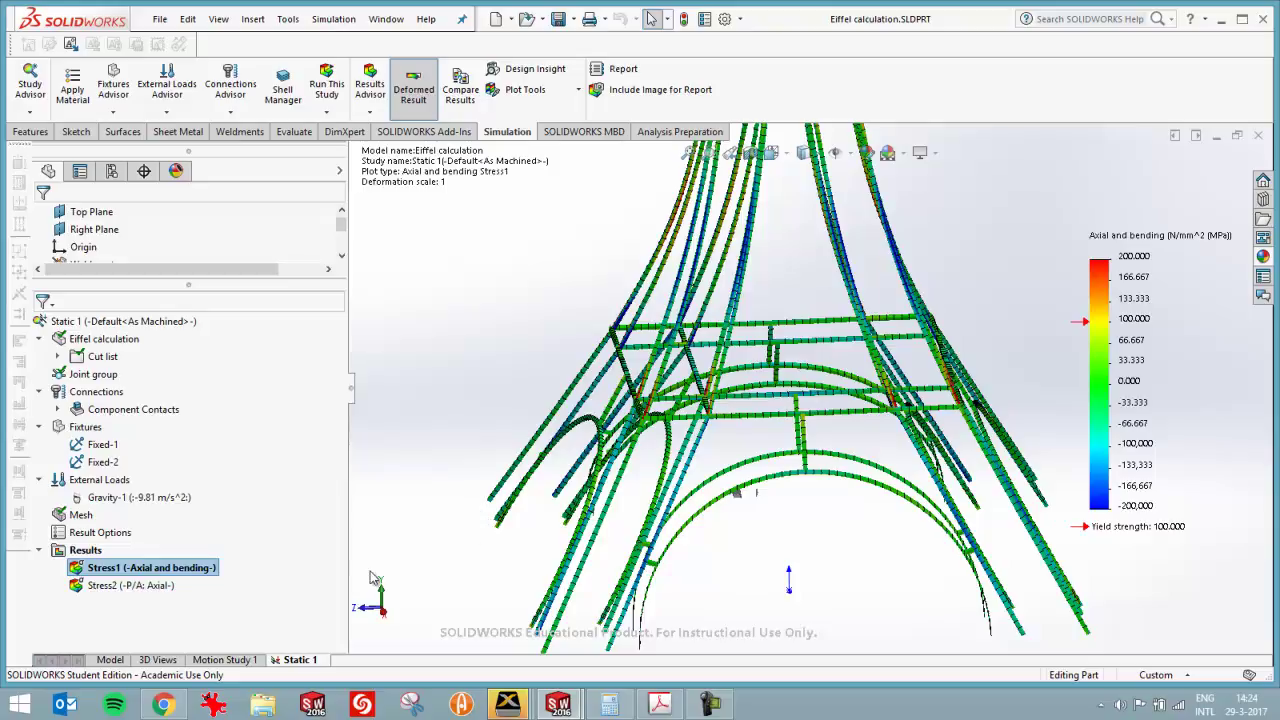
Activate the Stress2 Axial P/A plot (22.446 to -116.606 MPa) and rotate to inspect it.
left_click(154, 585)
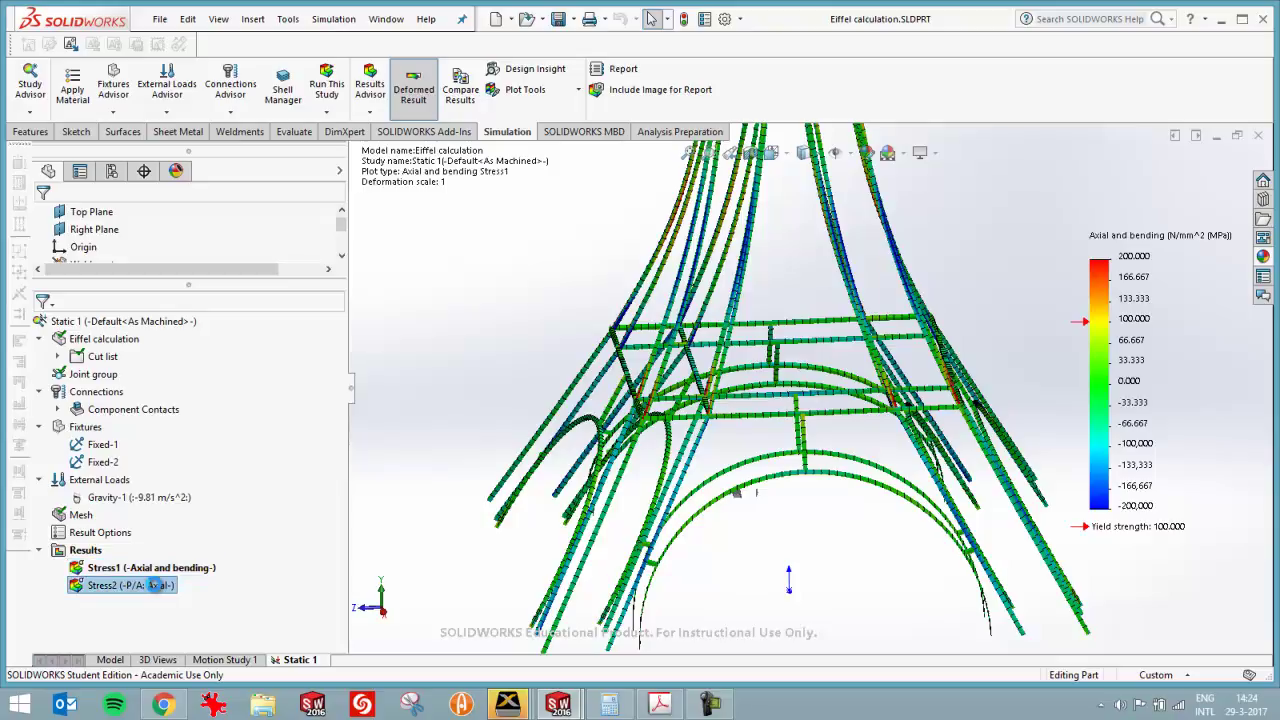
double_click(155, 585)
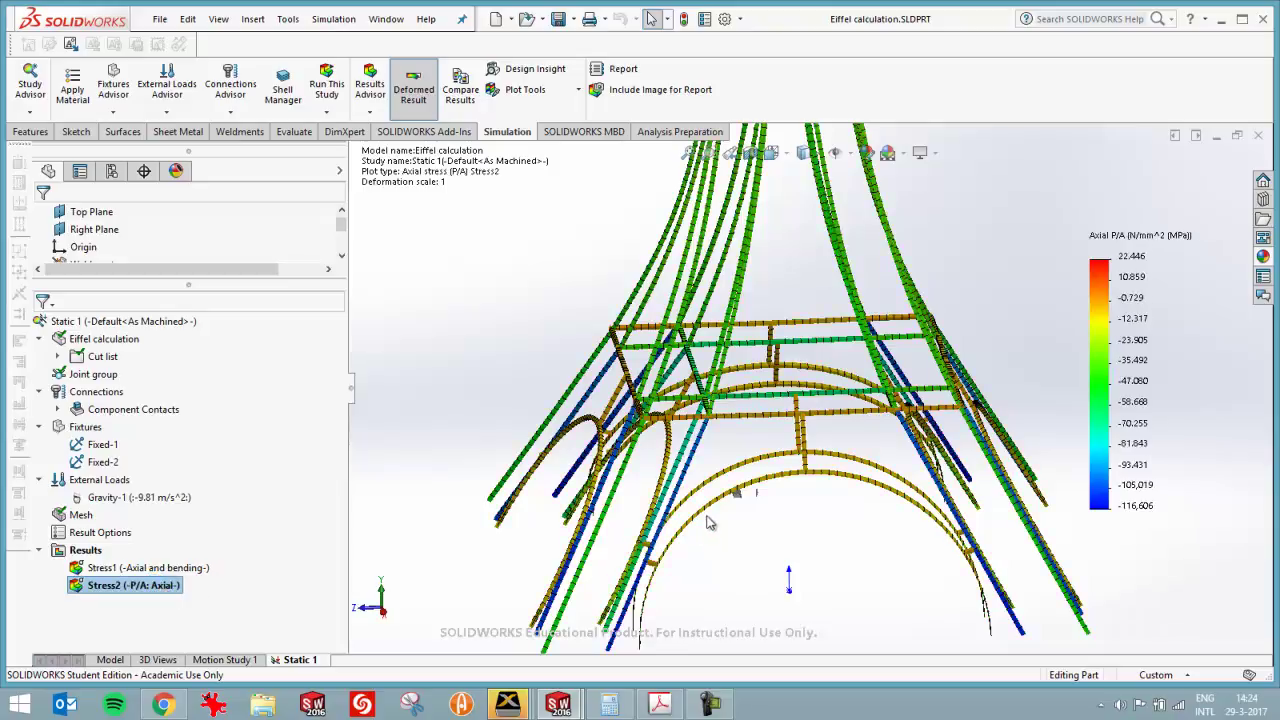
middle_click_drag(712, 518, 663, 537)
scroll(755, 505, "up", 5)
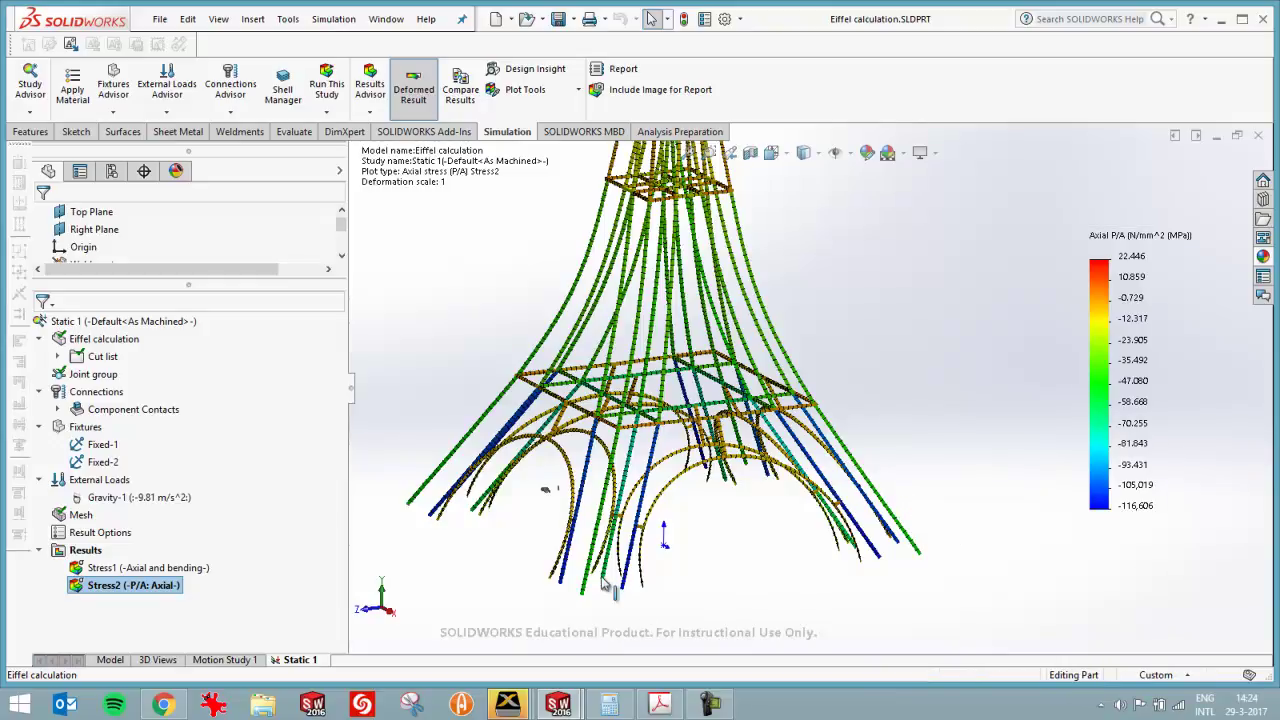
Zoom into the tower base and rotate around the pillar legs to read their colours.
scroll(603, 567, "down", 2)
scroll(605, 566, "down", 2)
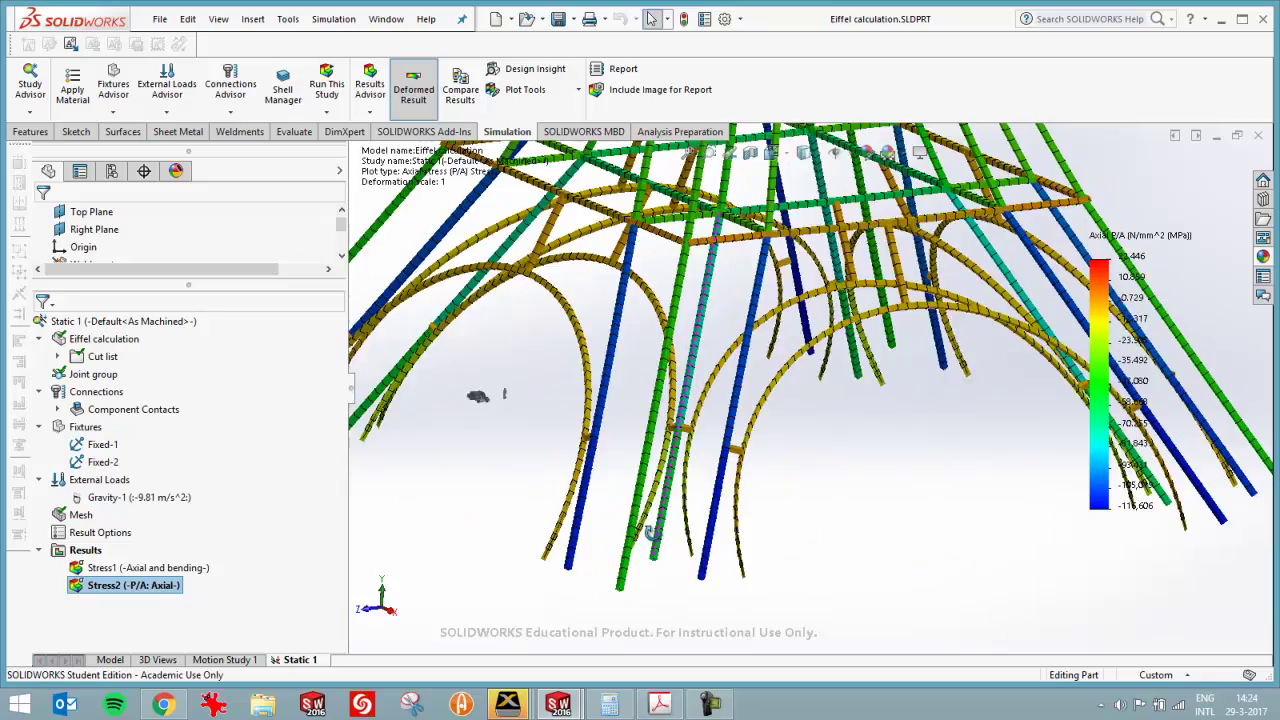
middle_click_drag(650, 532, 693, 550)
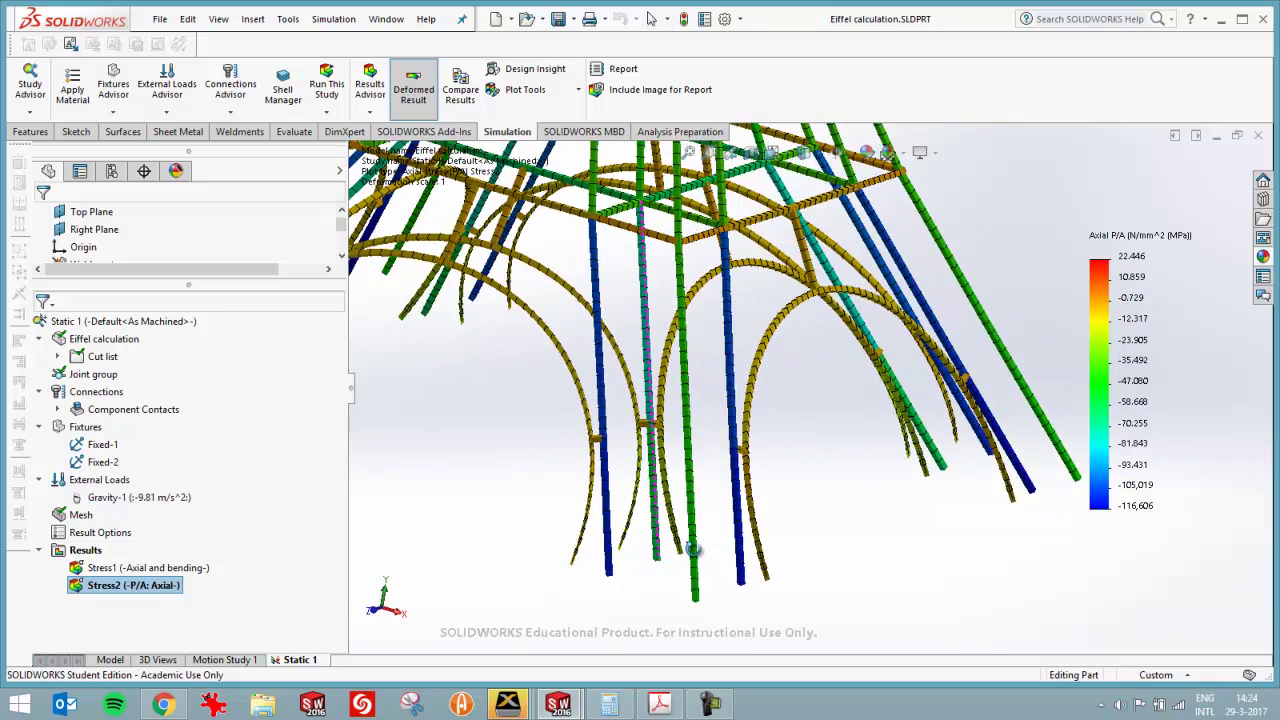
scroll(695, 555, "down", 3)
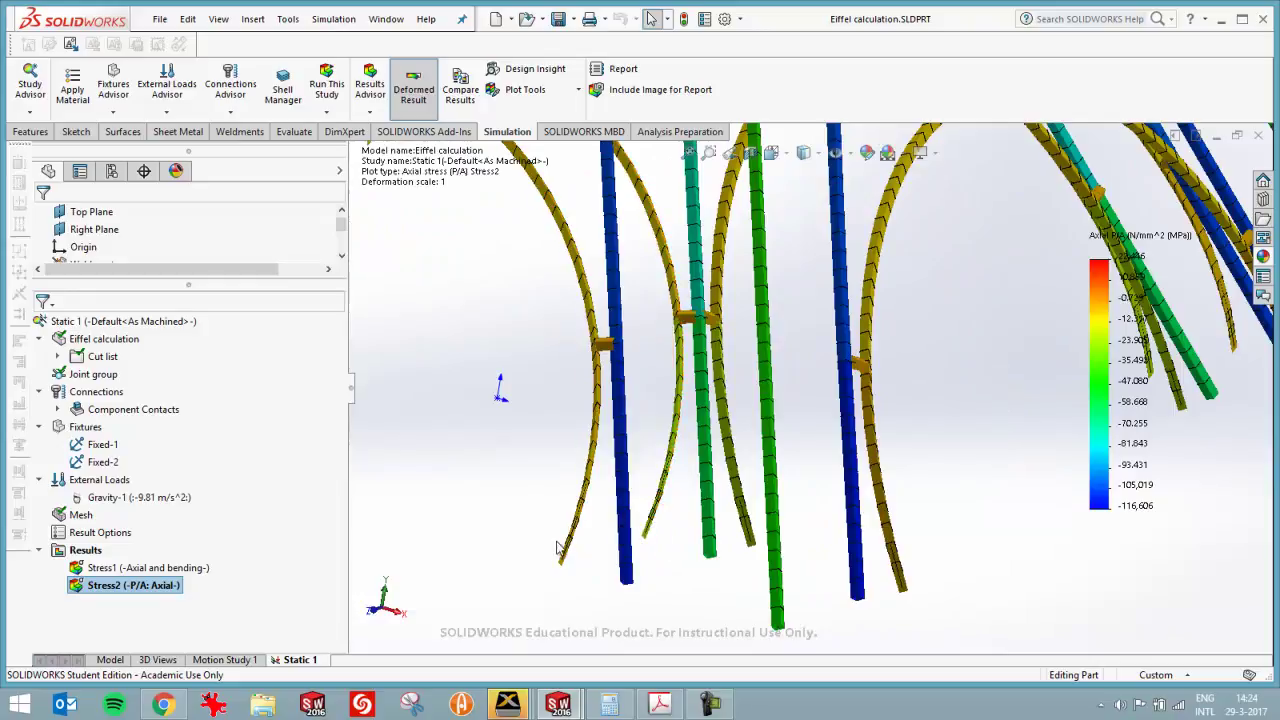
middle_click_drag(737, 531, 734, 538)
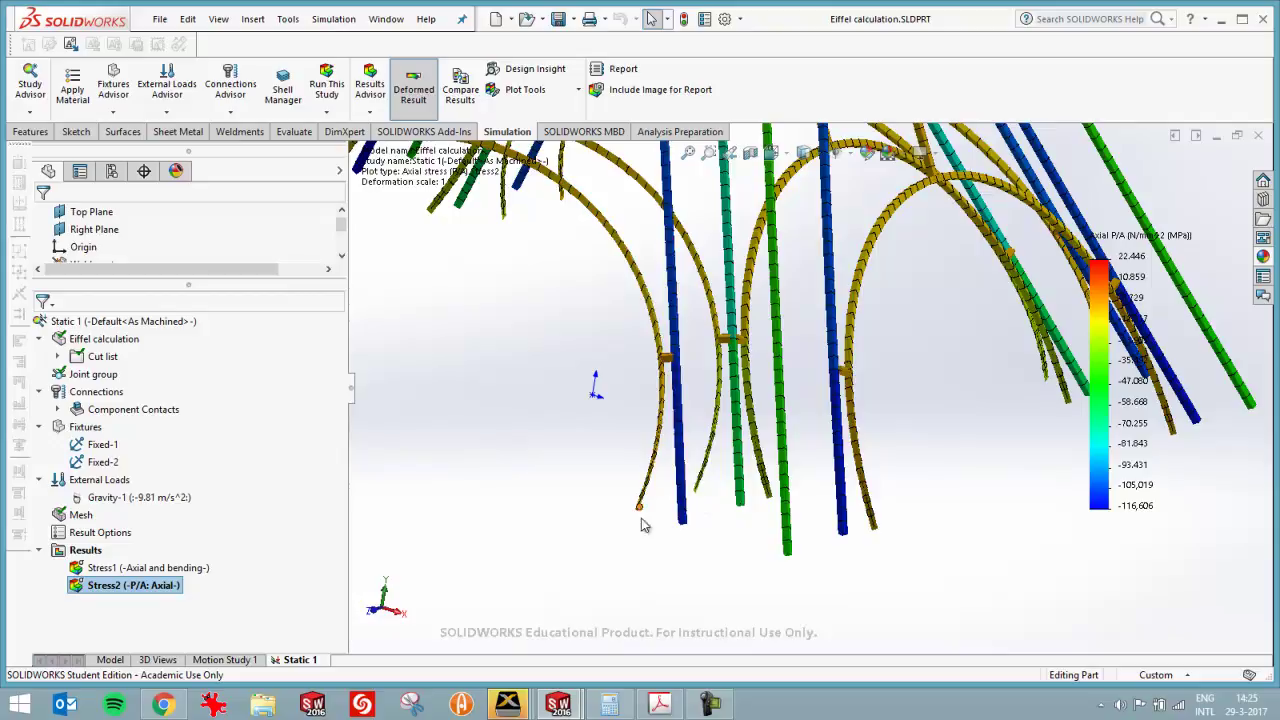
Place Calculator showing 42,5 beside the slightly rotated axial stress plot.
left_click(614, 704)
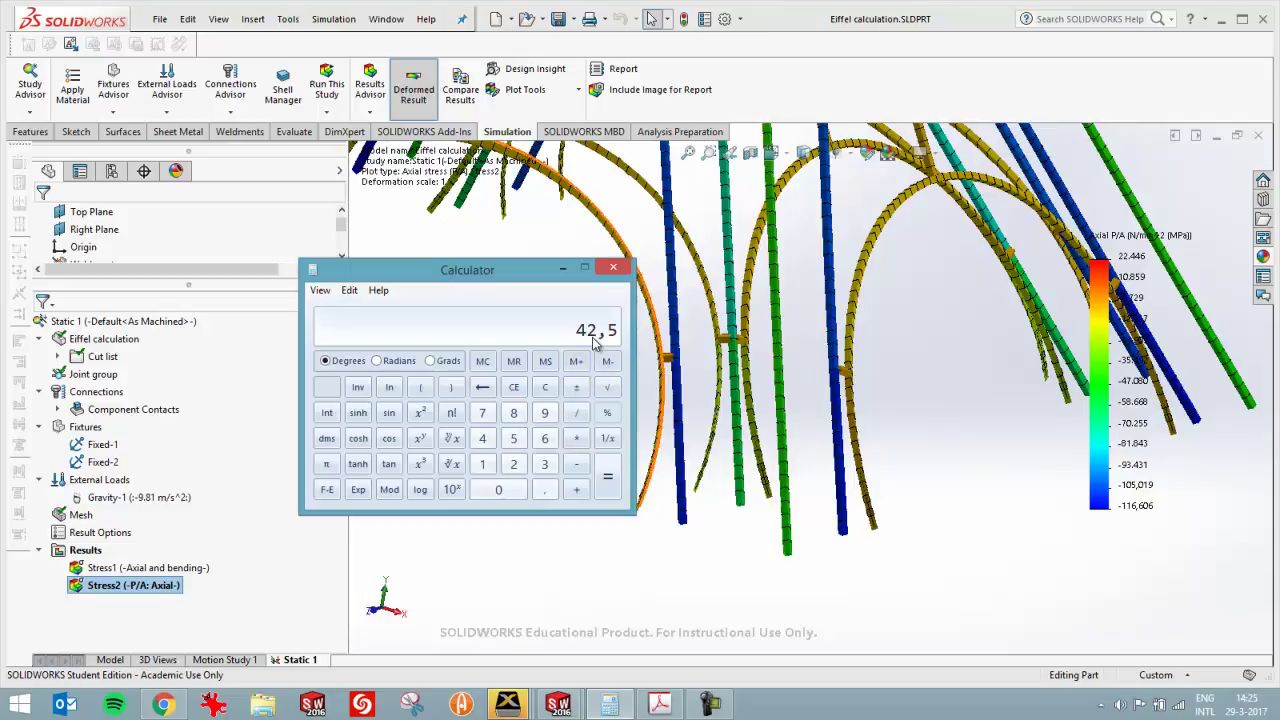
left_click_drag(546, 277, 487, 300)
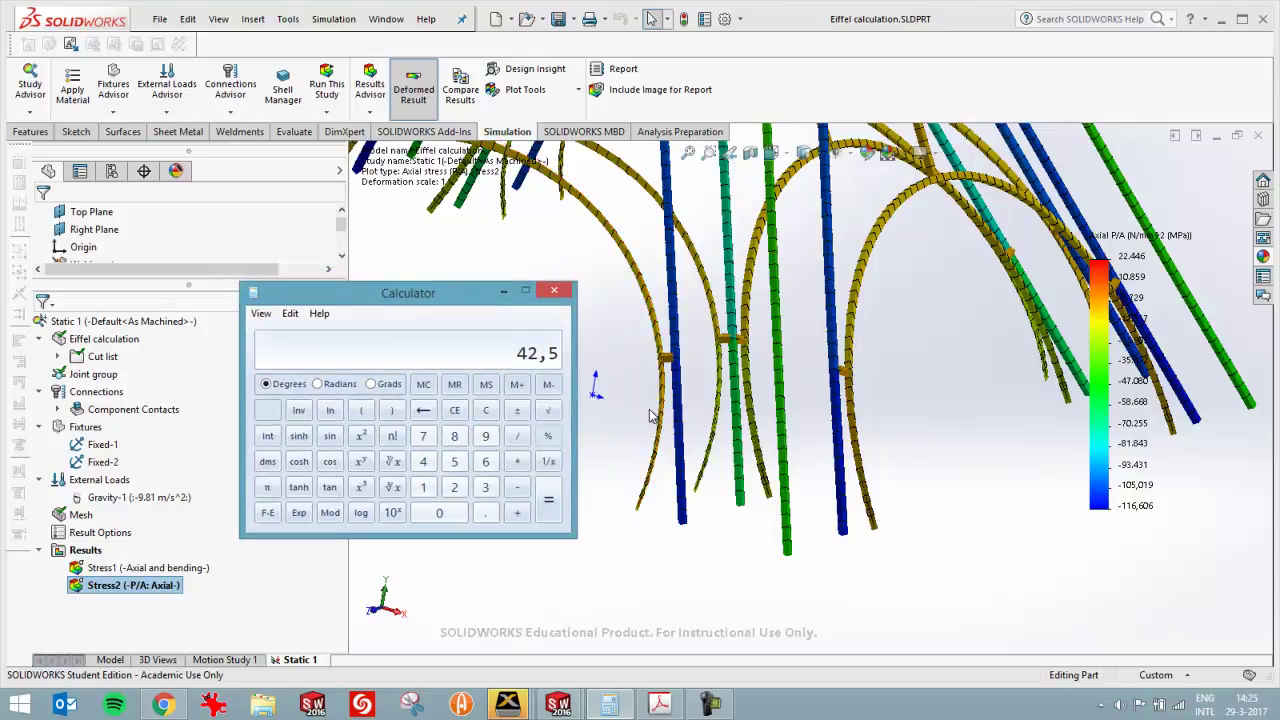
middle_click_drag(741, 496, 770, 476)
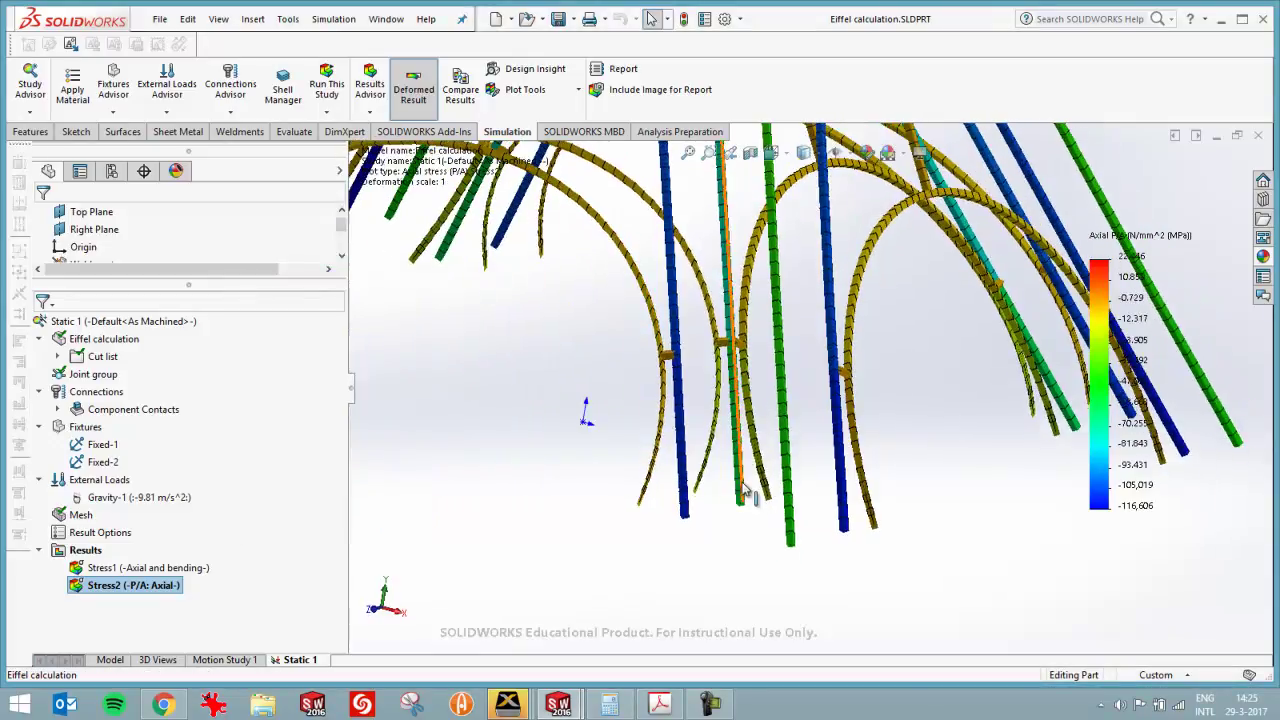
left_click(612, 705)
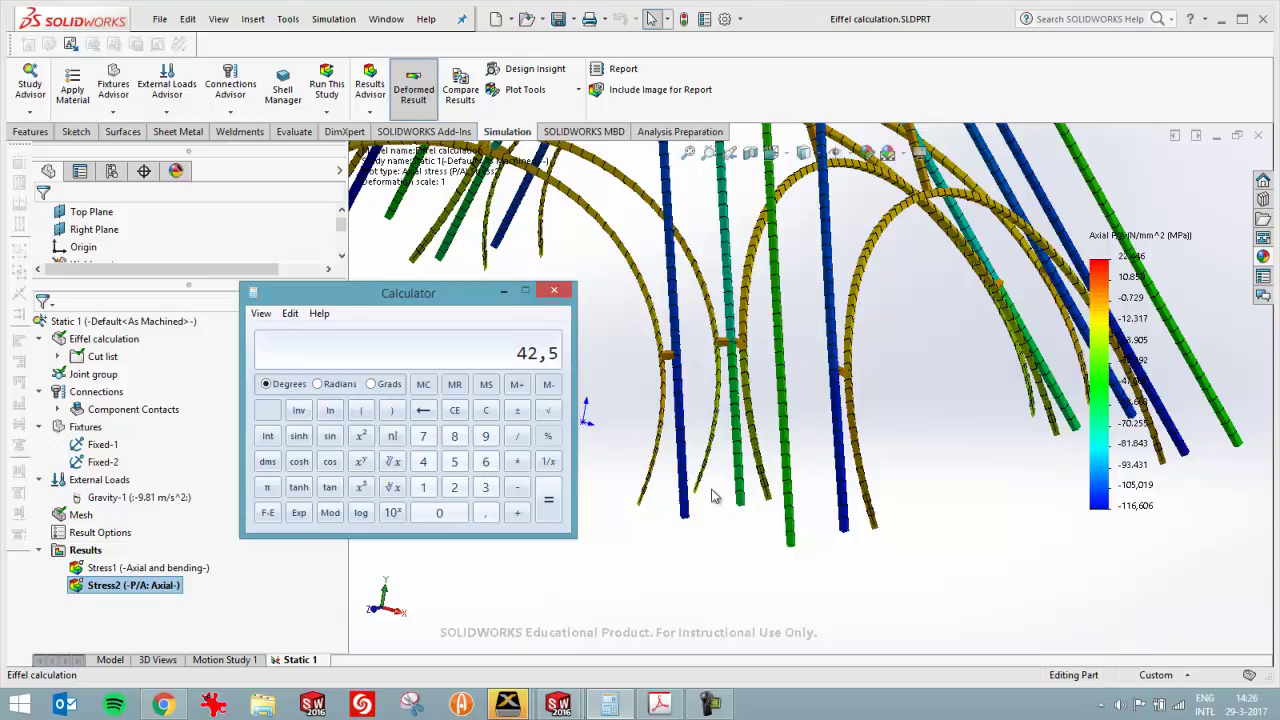
middle_click_drag(775, 495, 783, 483)
left_click(620, 702)
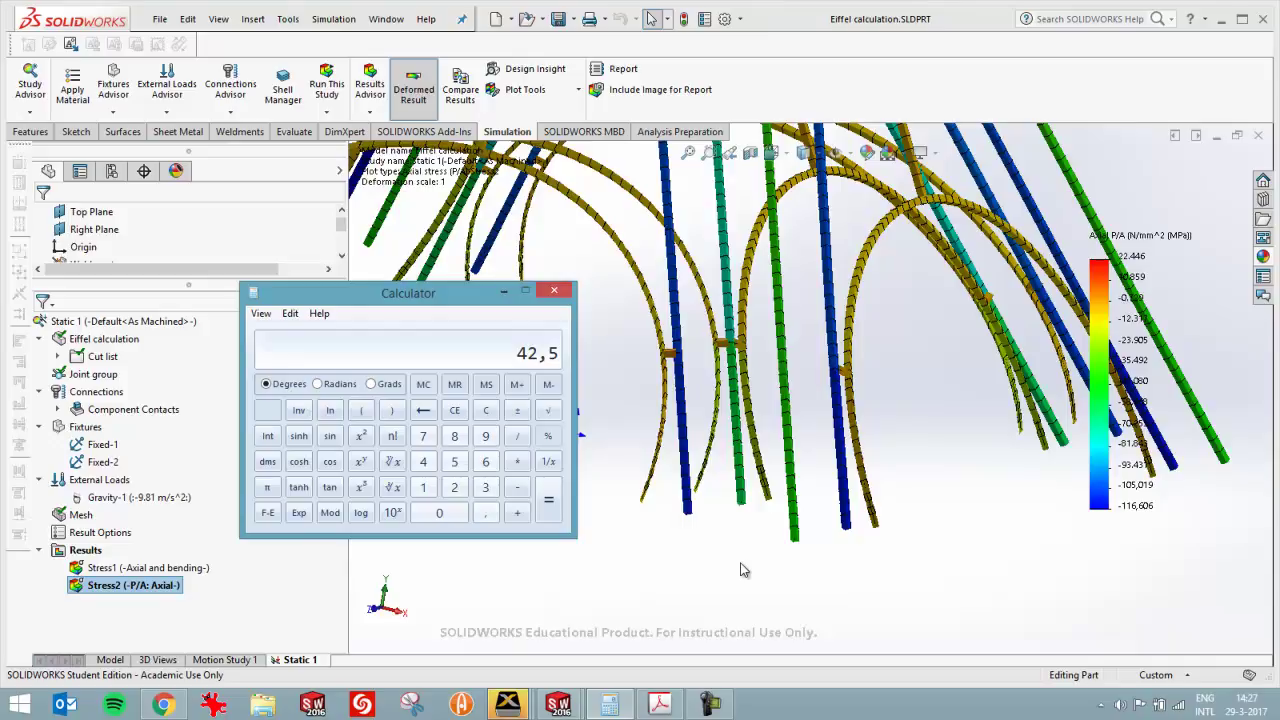
Close Calculator and orbit back to the full-tower view of the Stress2 plot.
left_click(554, 290)
middle_click_drag(640, 390, 802, 334)
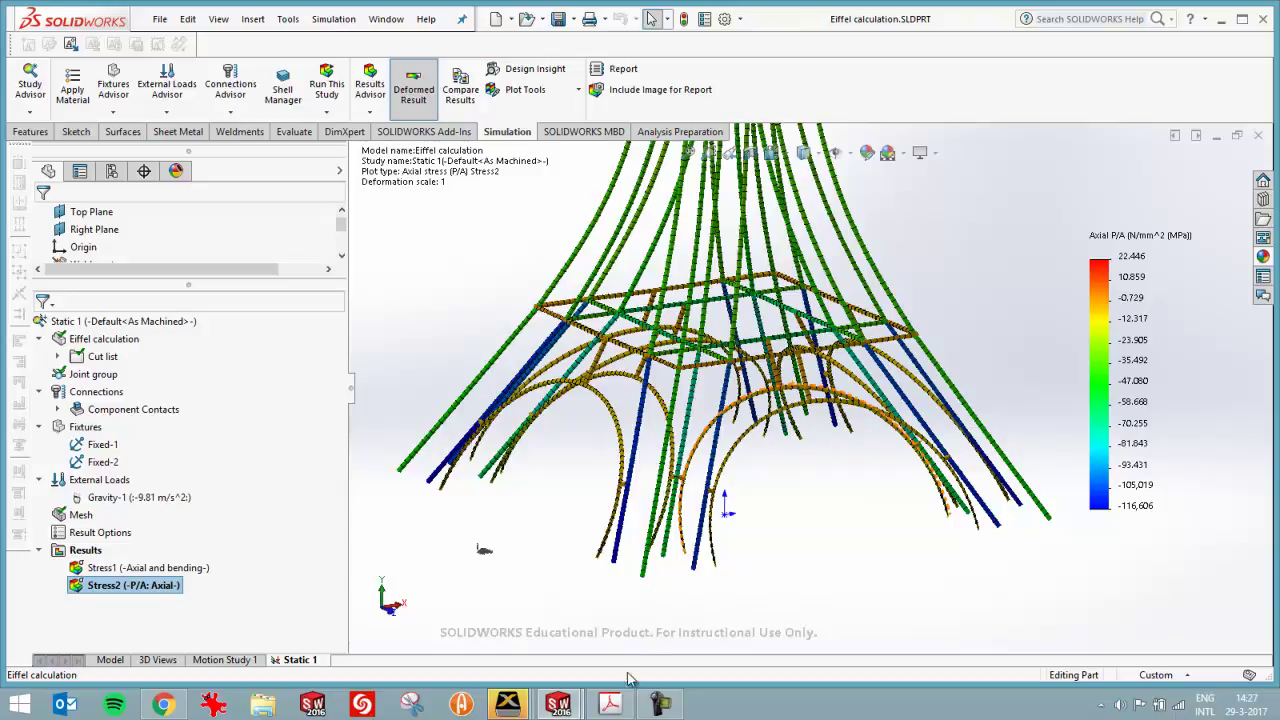
mouse_move(615, 704)
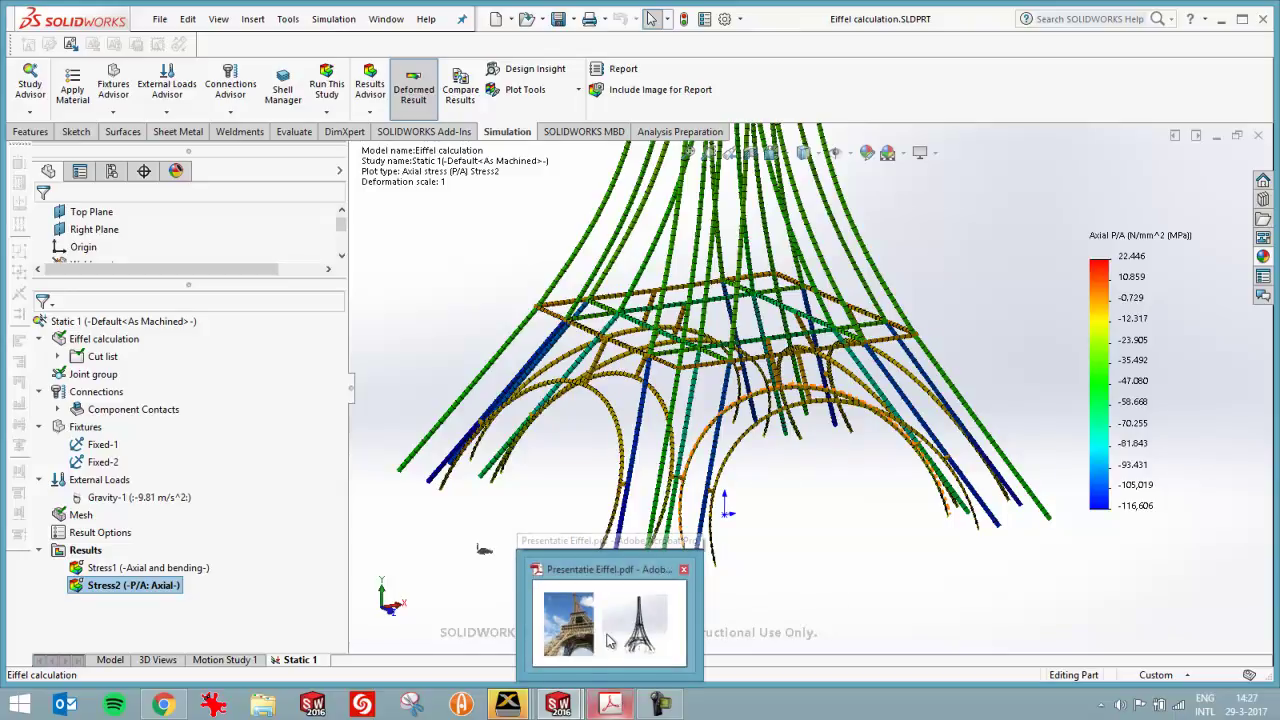